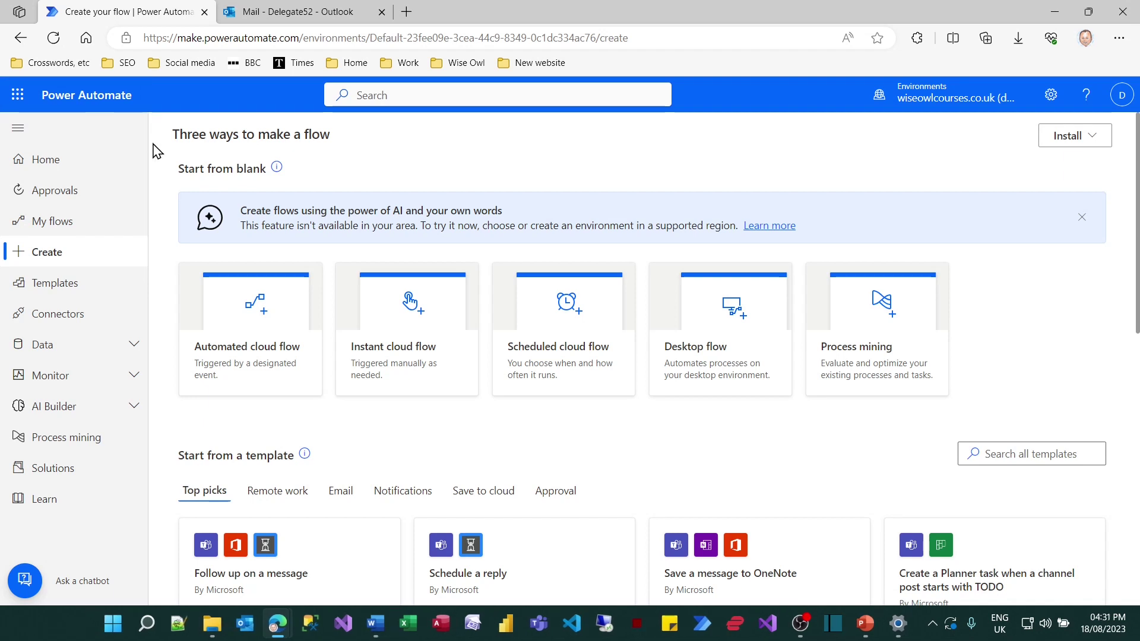
Create an instant cloud flow triggered manually and skip straight to a blank designer
click(447, 333)
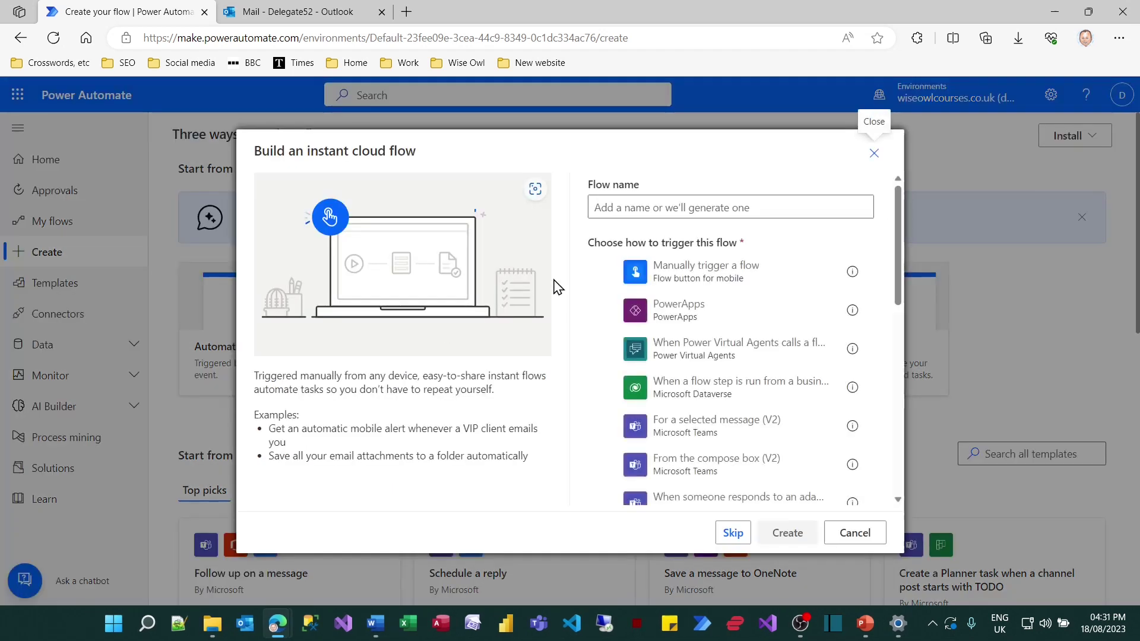
click(656, 207)
click(690, 268)
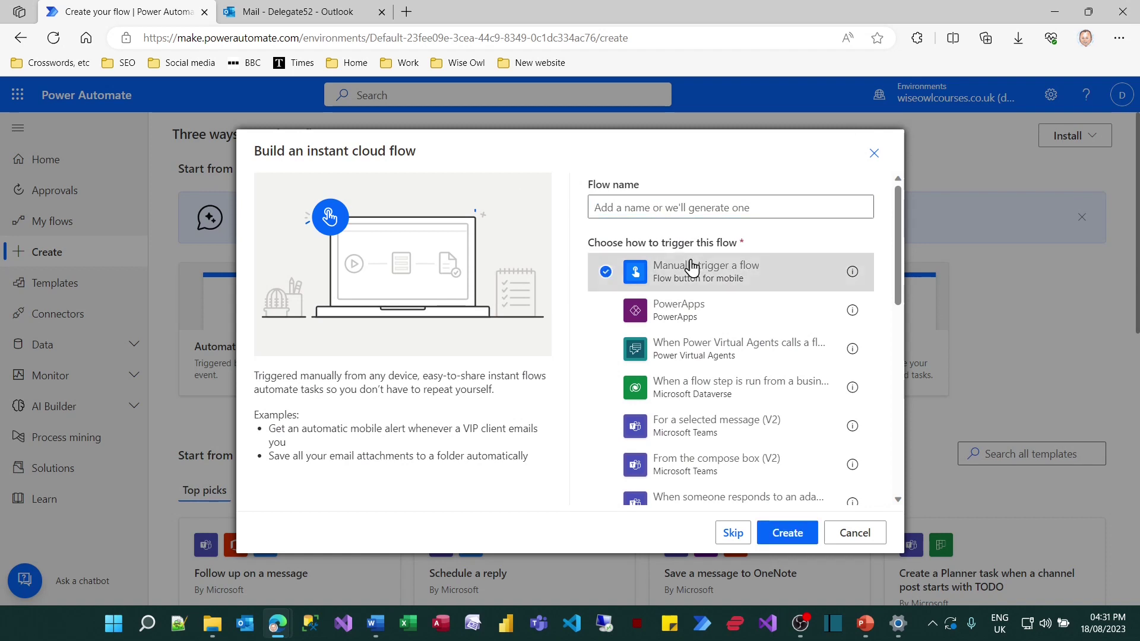
click(733, 532)
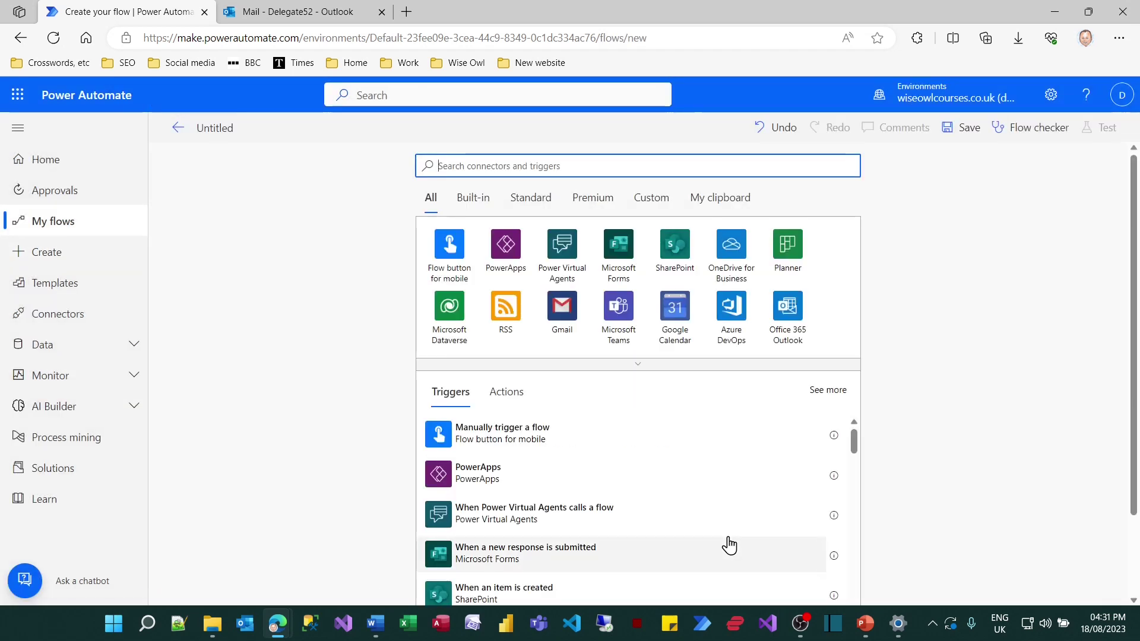
Add the Manually trigger a flow trigger and a new step listing standard Office 365 Outlook actions
click(546, 441)
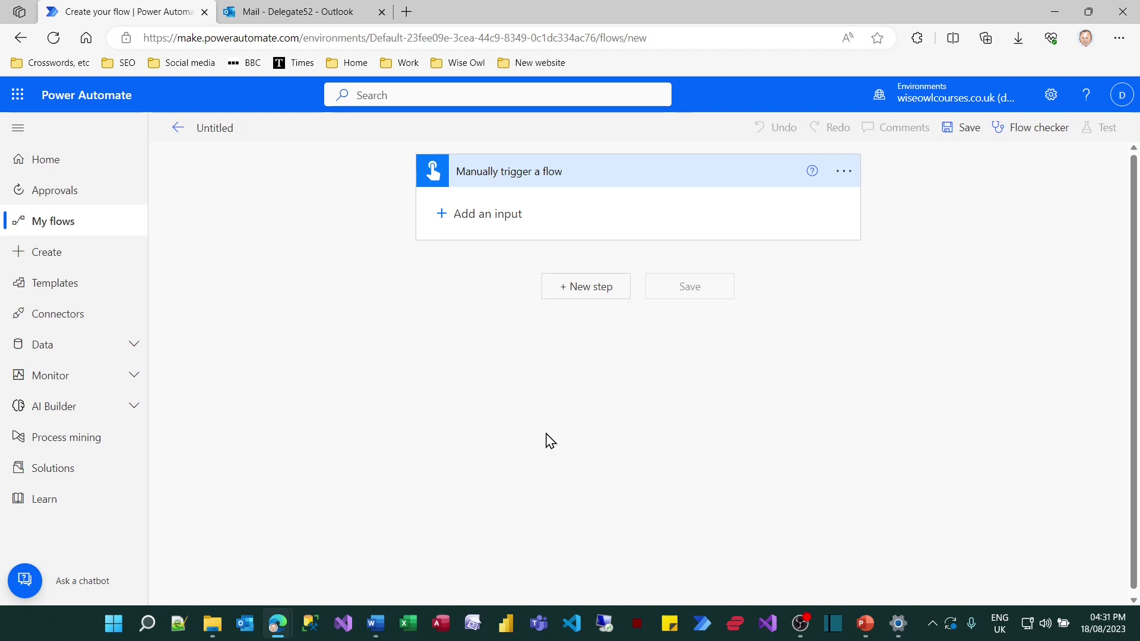
click(591, 292)
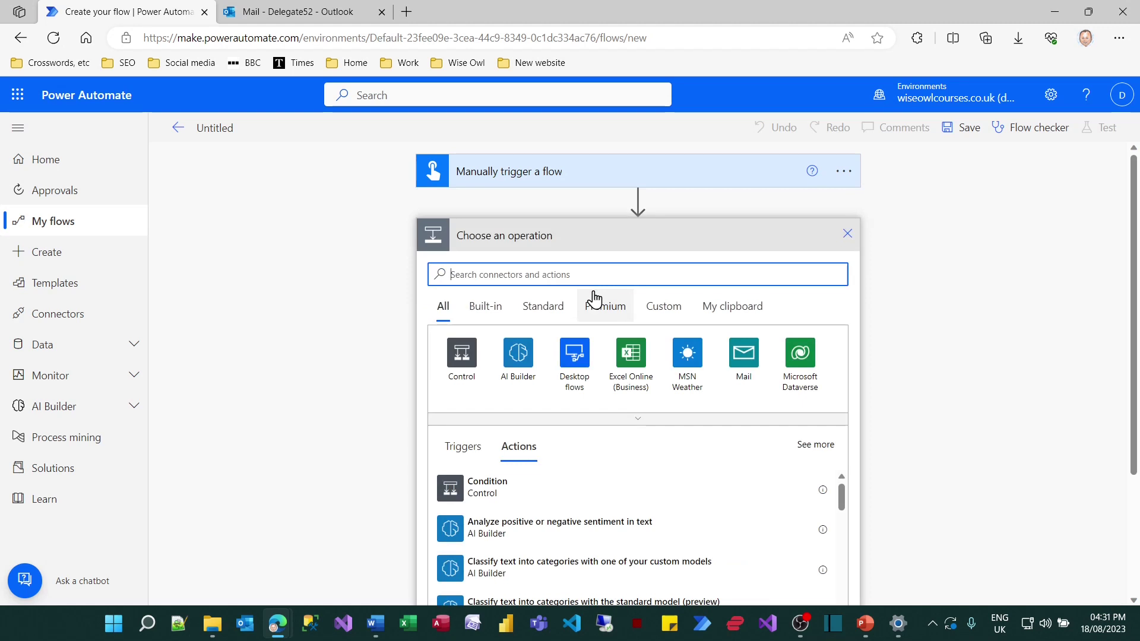
click(557, 310)
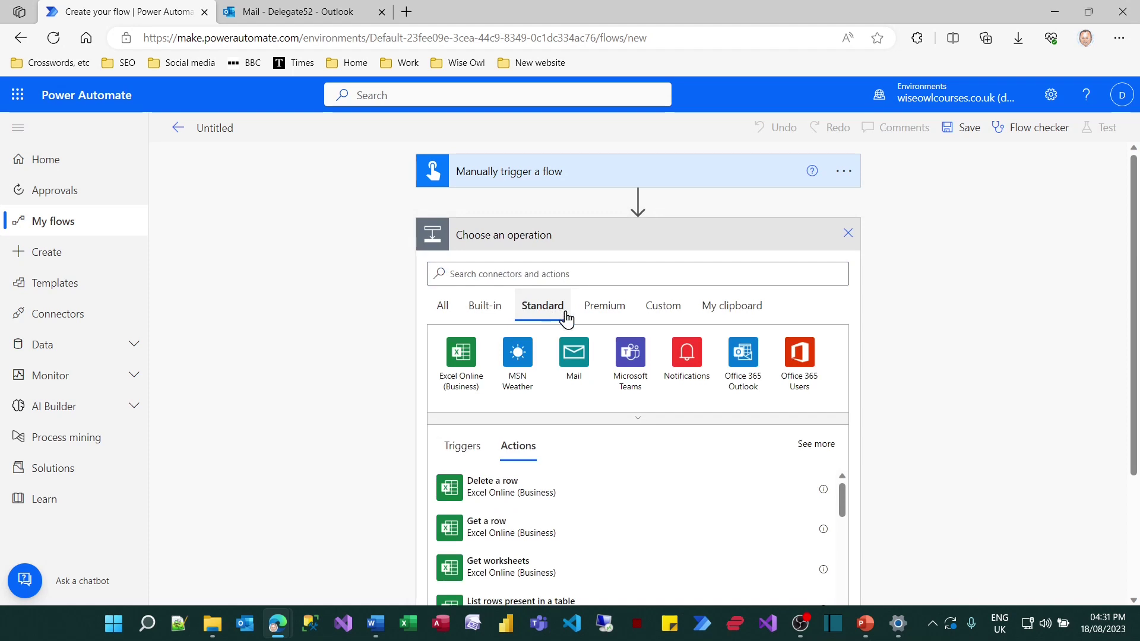
click(742, 359)
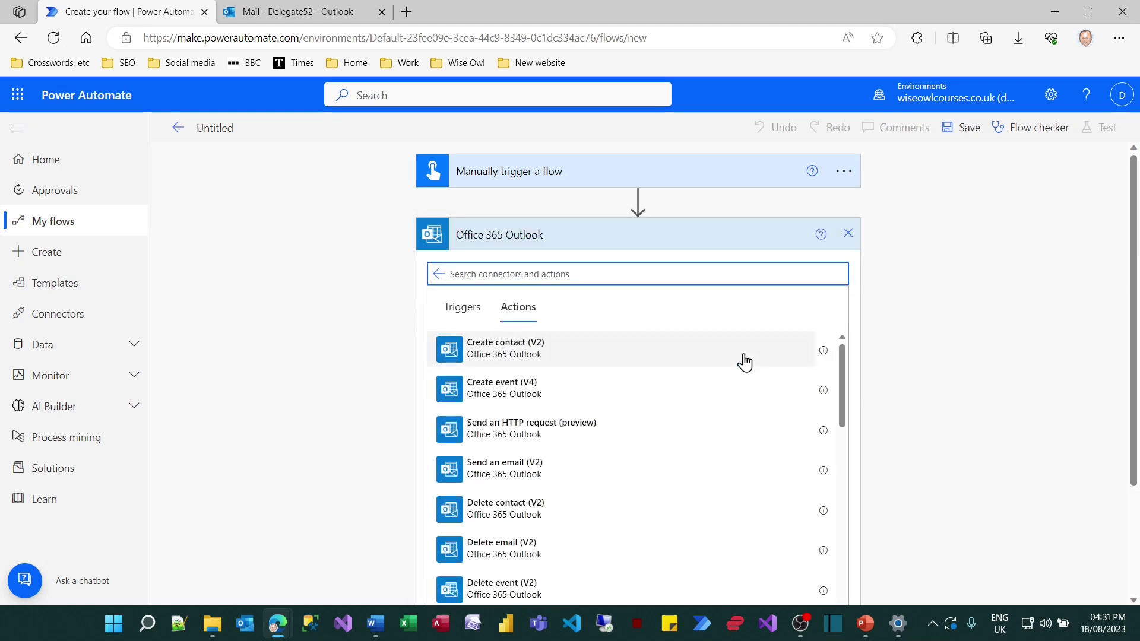
Add a Send an email (V2) action to the colleague's account with subject 'Hello'
click(501, 475)
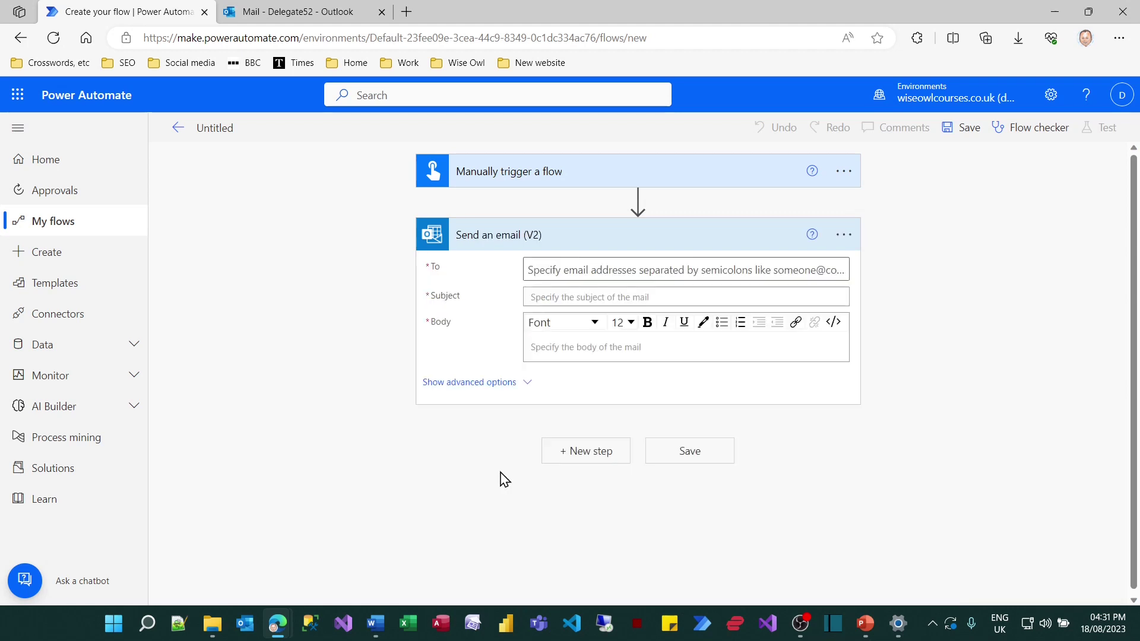
click(591, 277)
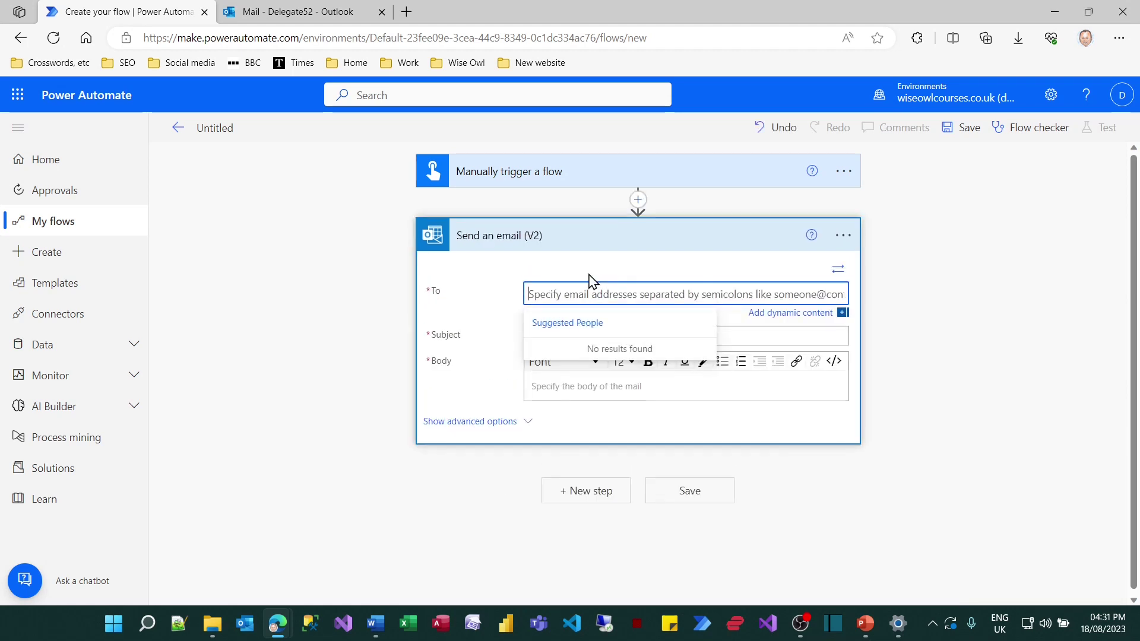
text(Delegate)
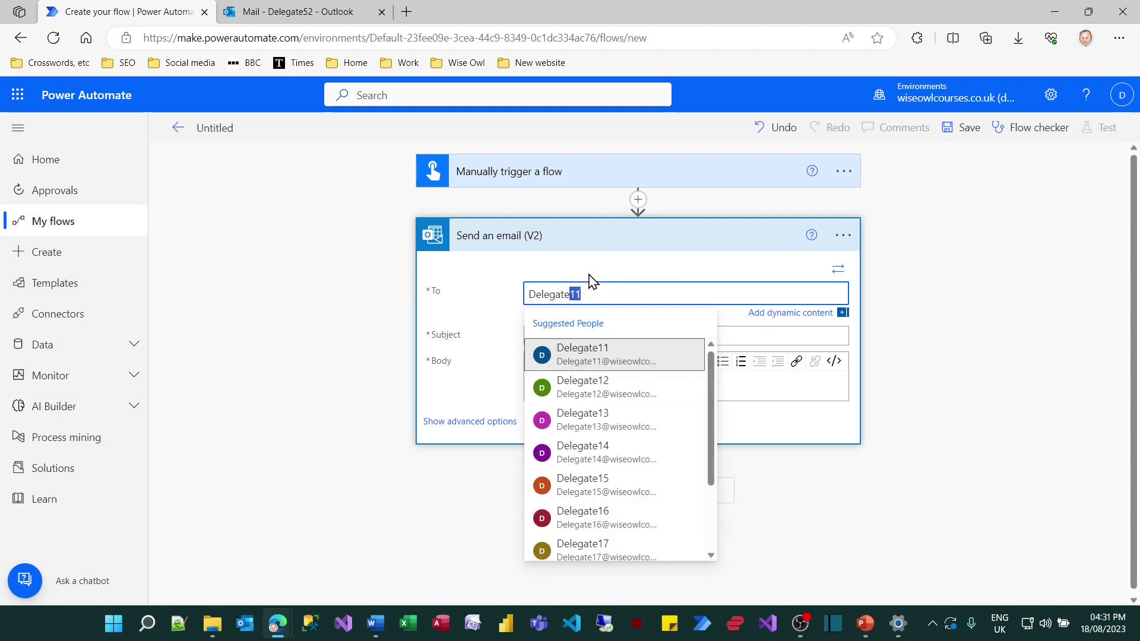
text(52)
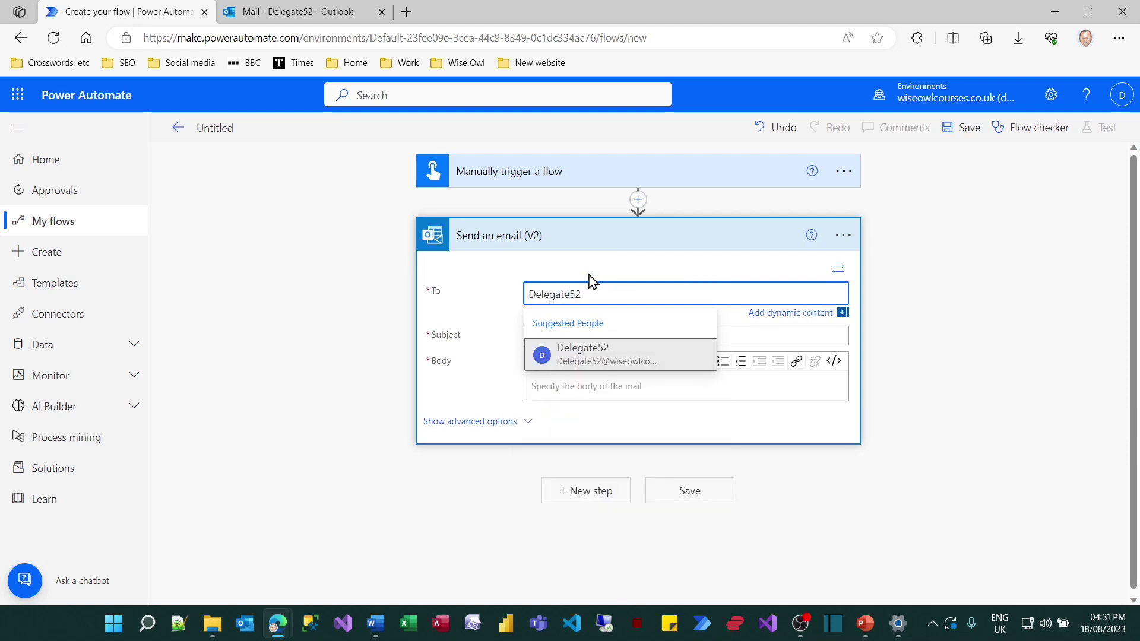
click(582, 356)
click(580, 337)
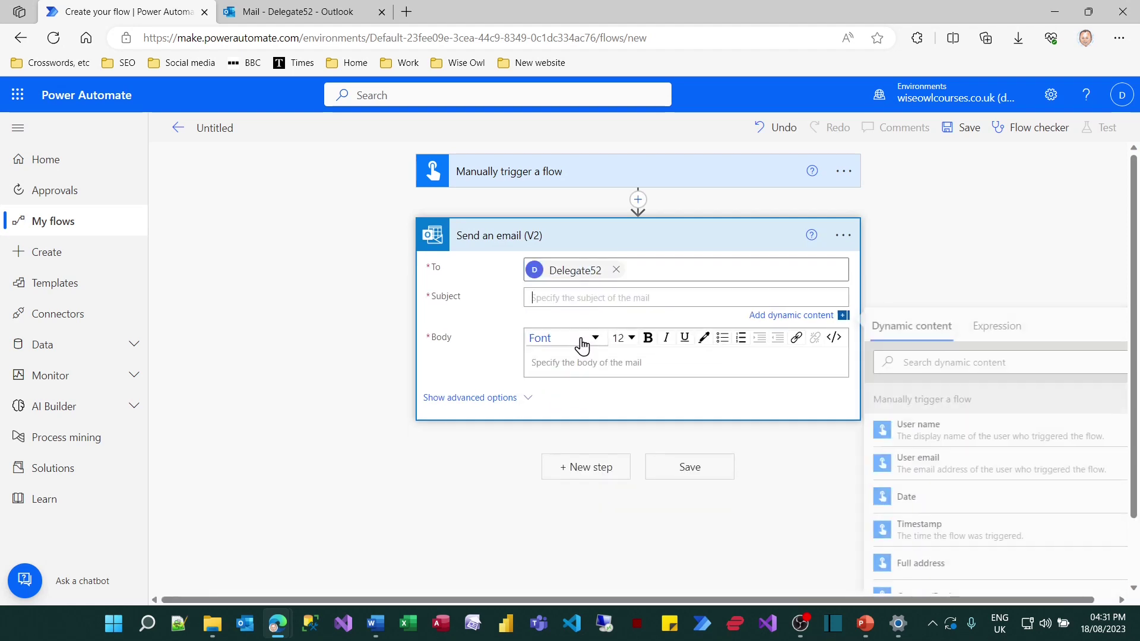
text(Hello)
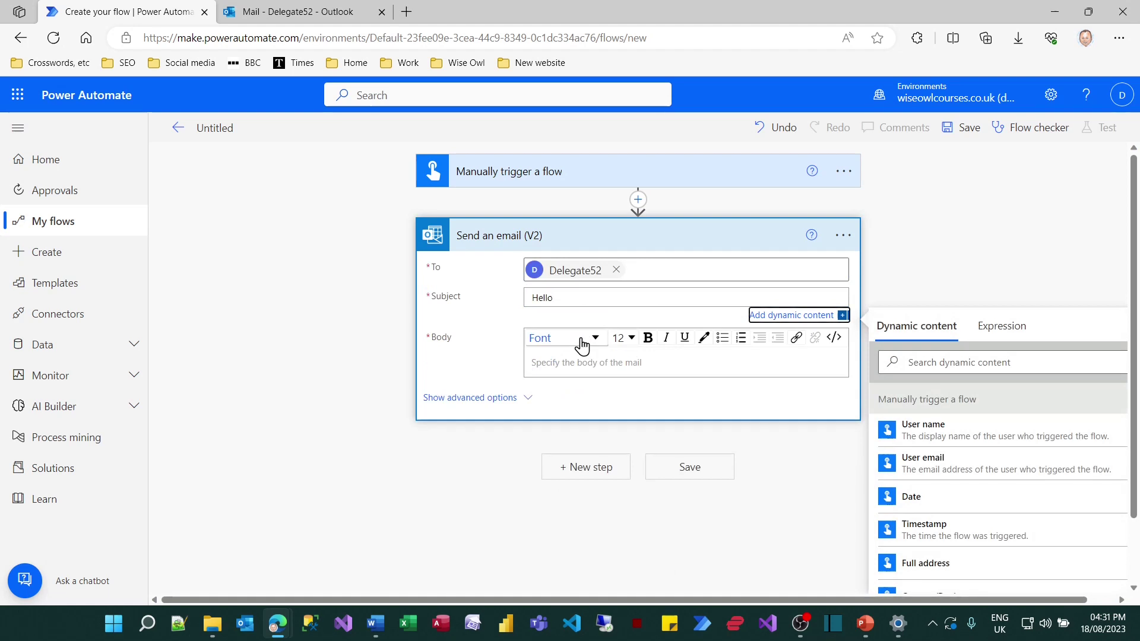
Write the body 'To 52 from 51 -' with User name dynamic content and a sign-off, then save
click(574, 363)
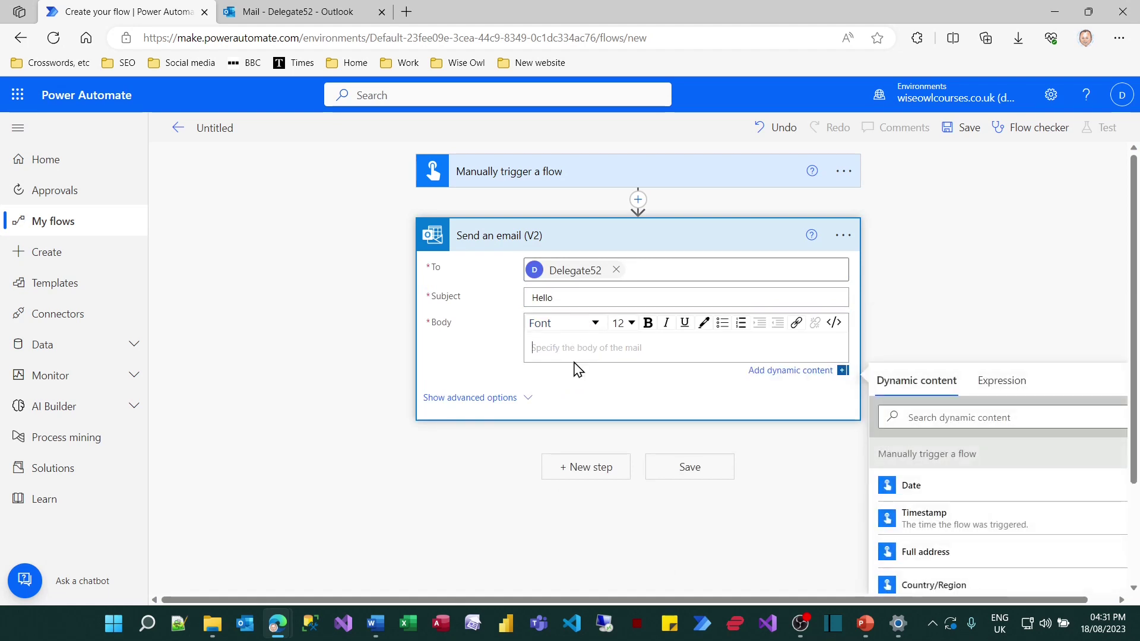
text(To 52 from 51 -)
click(948, 415)
text(user)
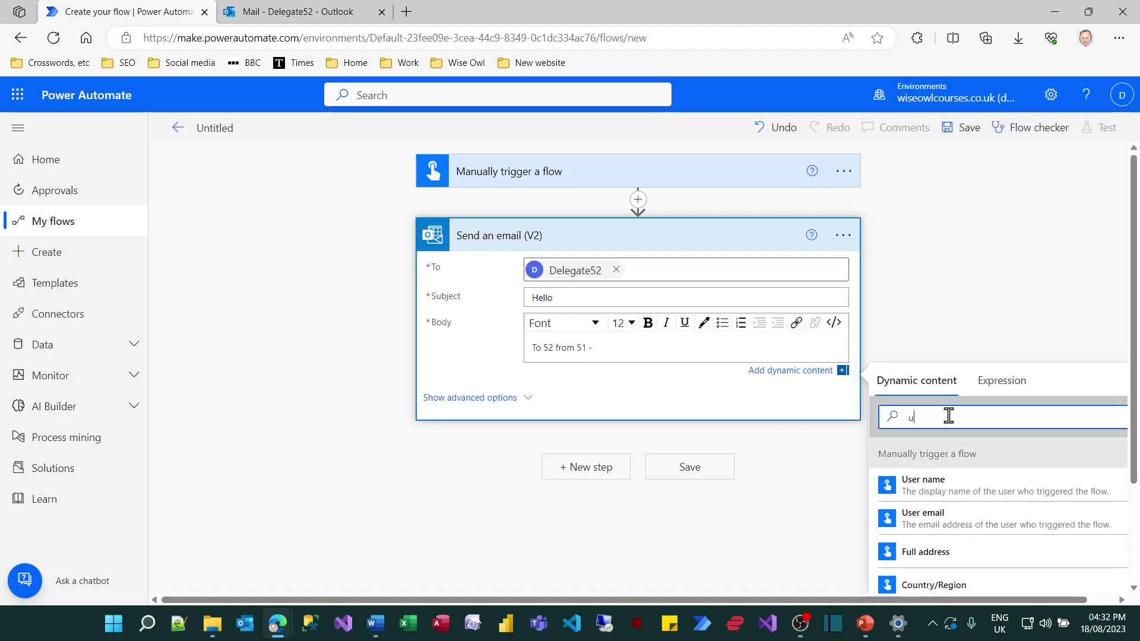
click(936, 484)
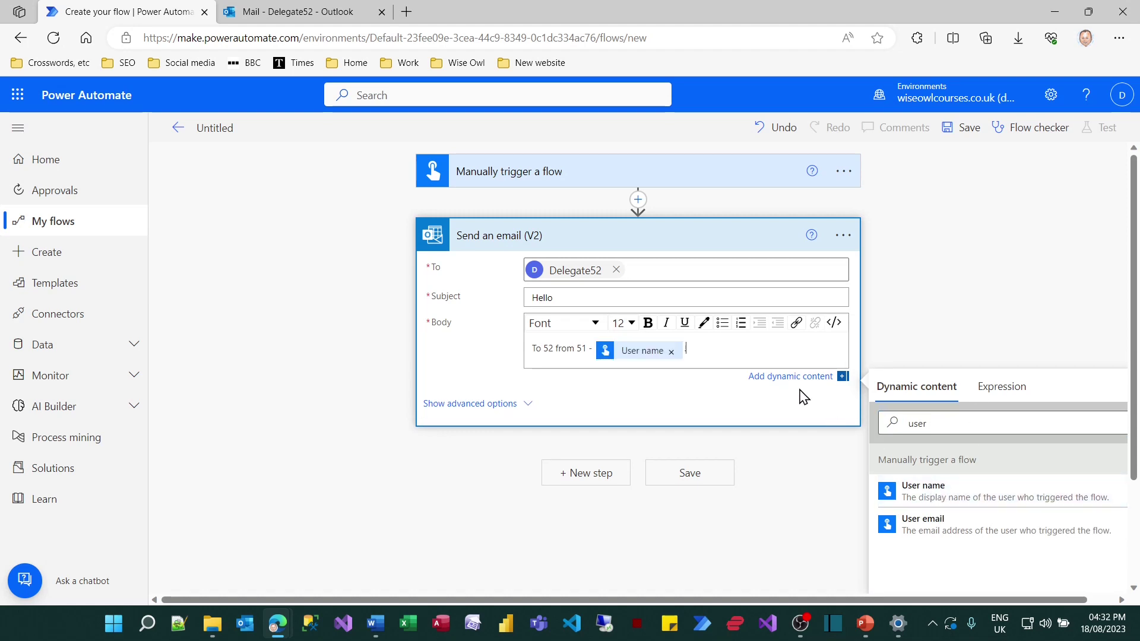
key(Return)
text(Andy)
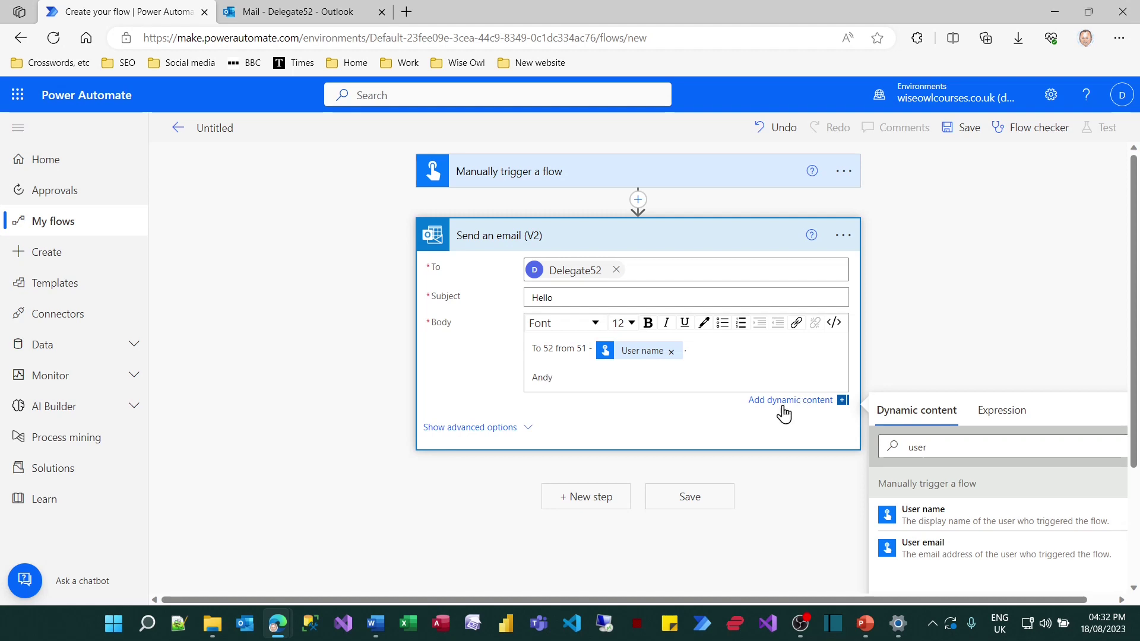
click(692, 503)
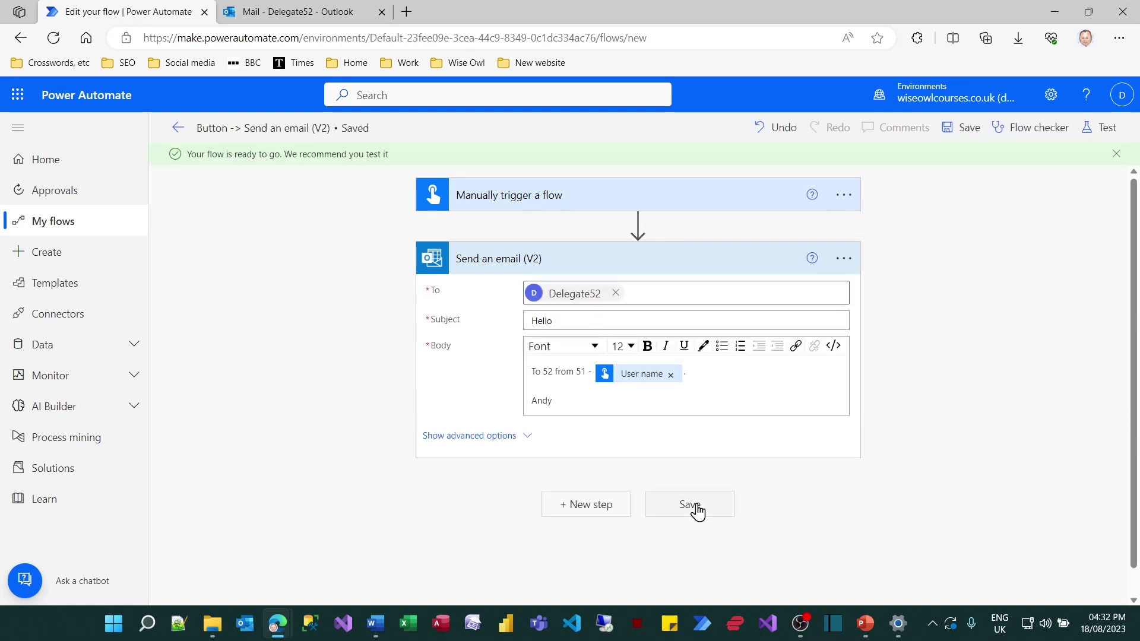
Run a manual test of the flow and view its successful run history
click(1103, 127)
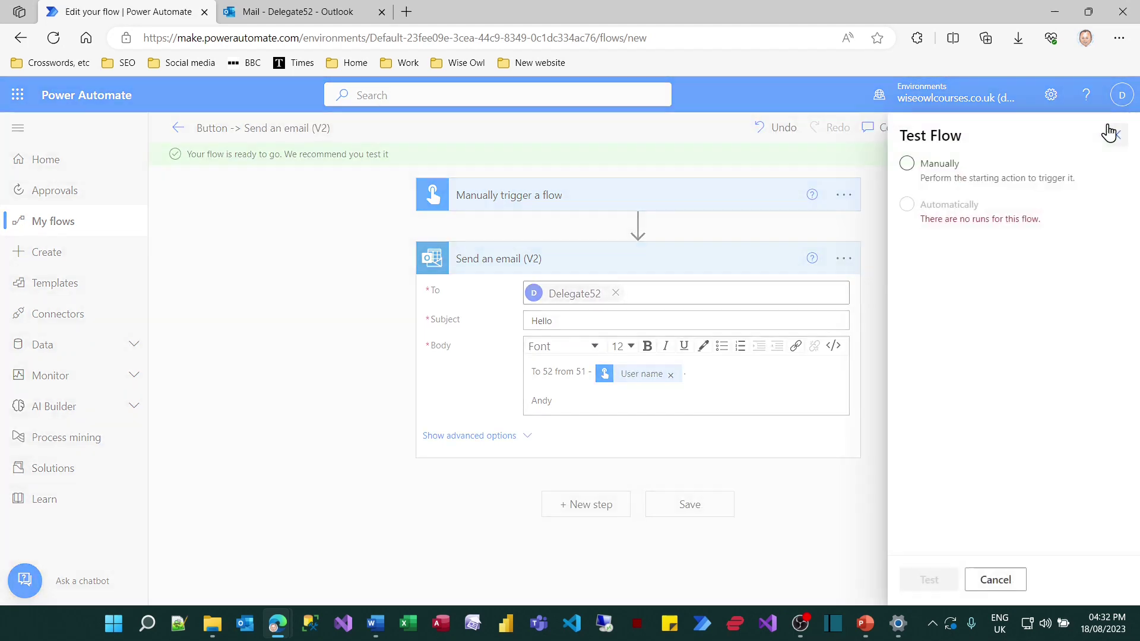
click(952, 172)
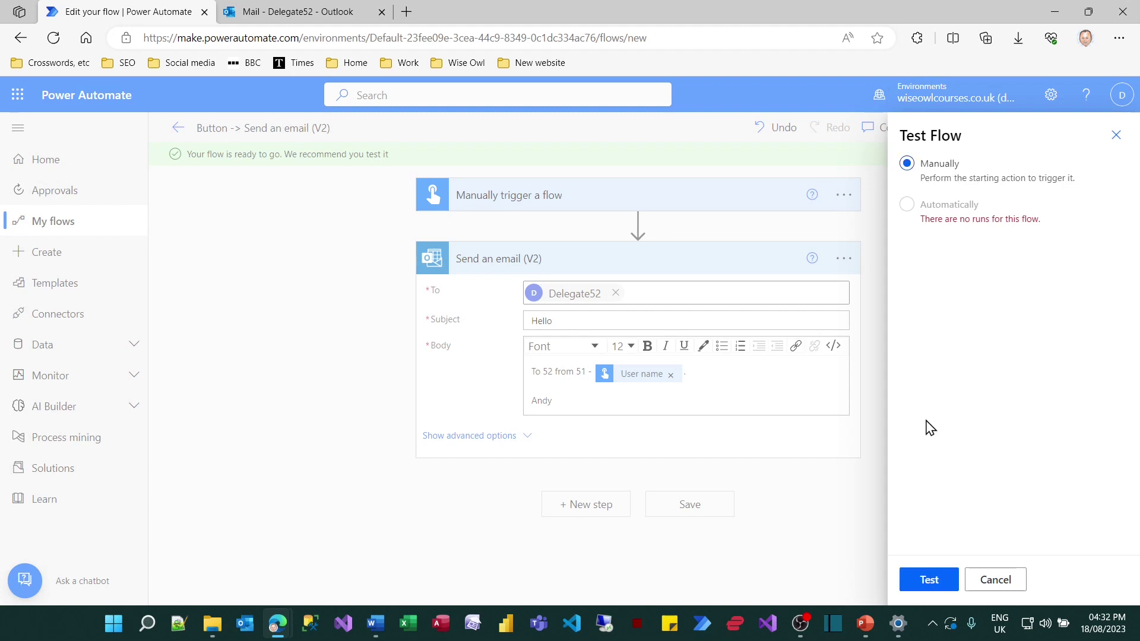
click(926, 593)
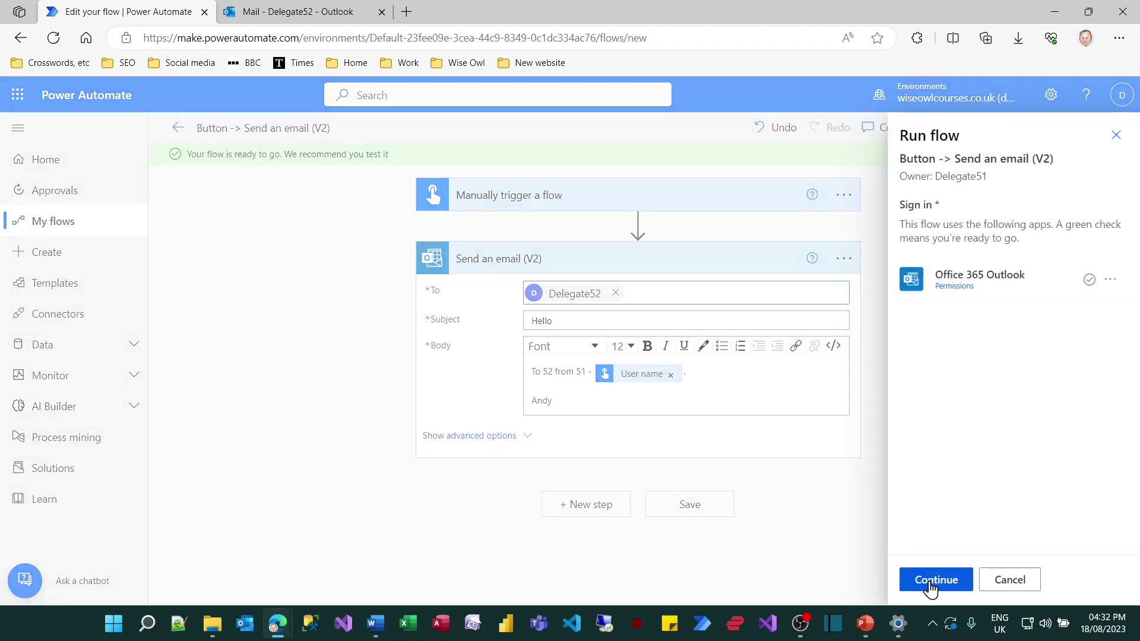
click(933, 587)
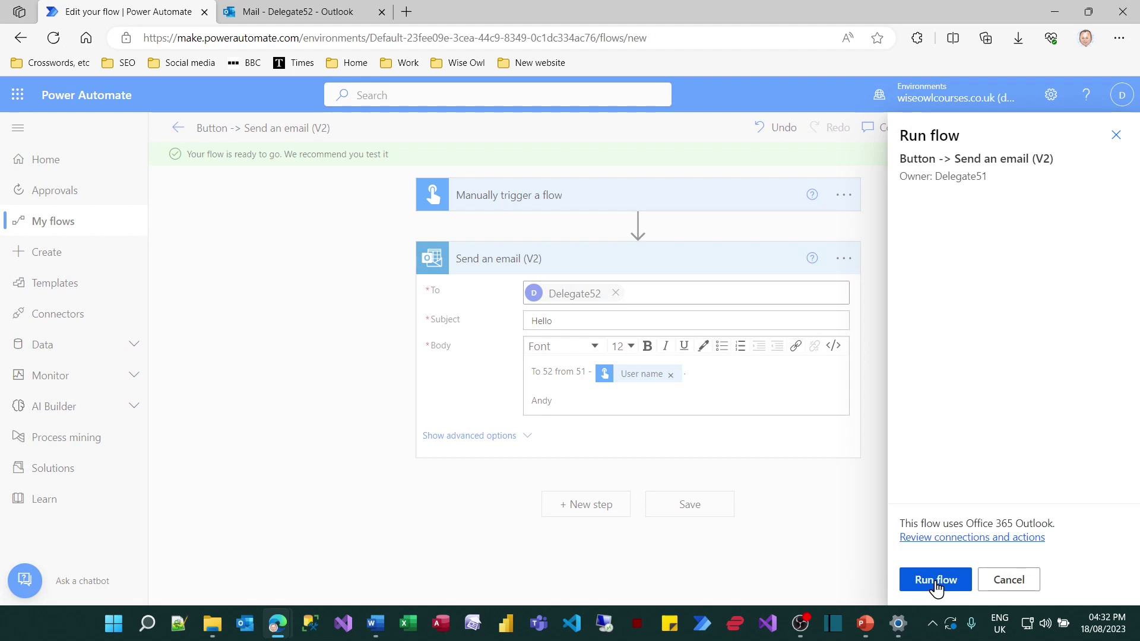
click(935, 587)
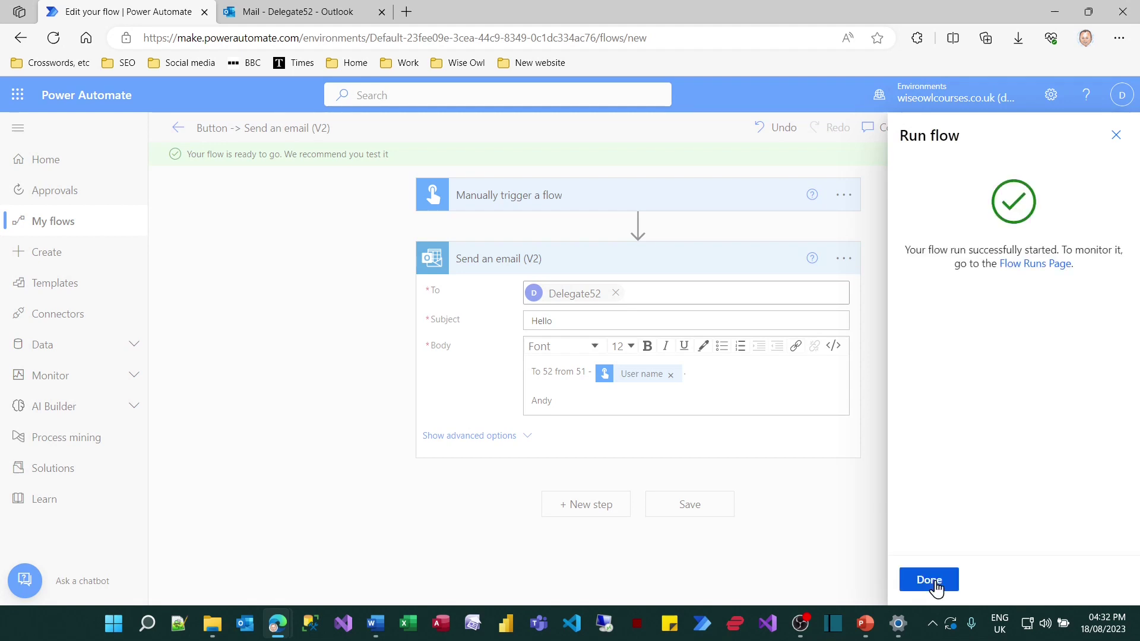
click(930, 580)
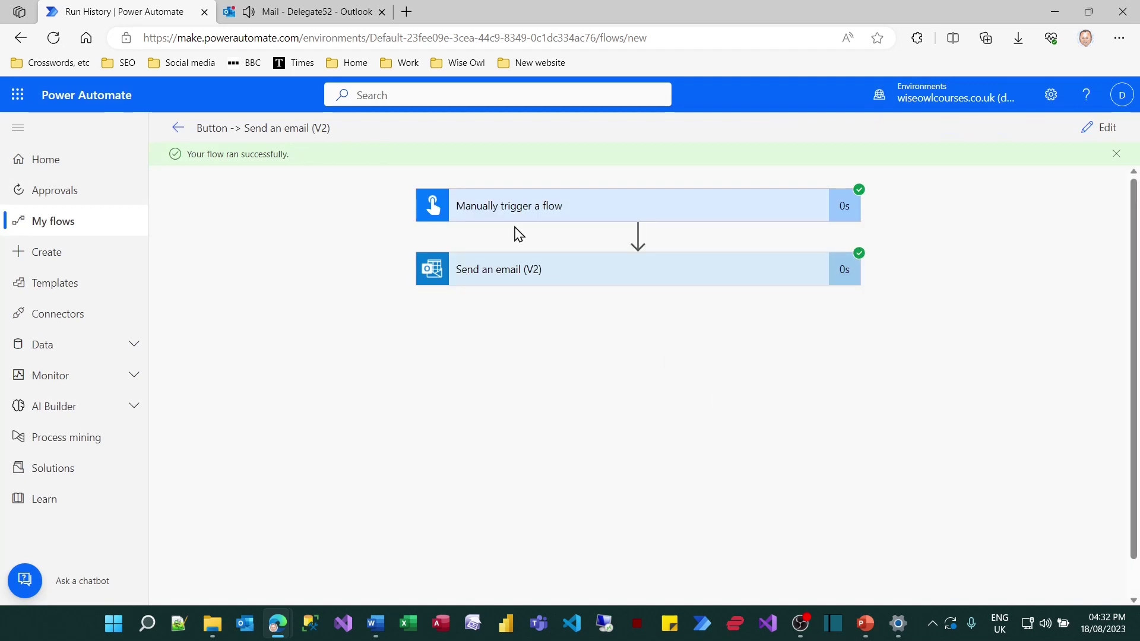
Read the new Hello email in the Outlook mailbox, then go back to Power Automate
click(336, 14)
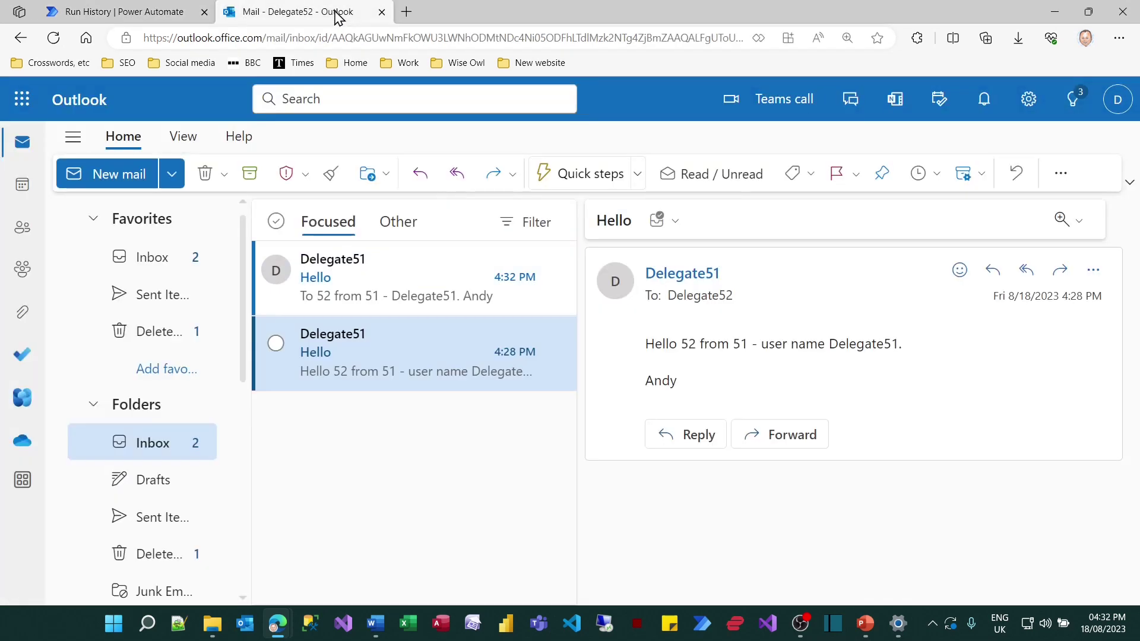
click(434, 297)
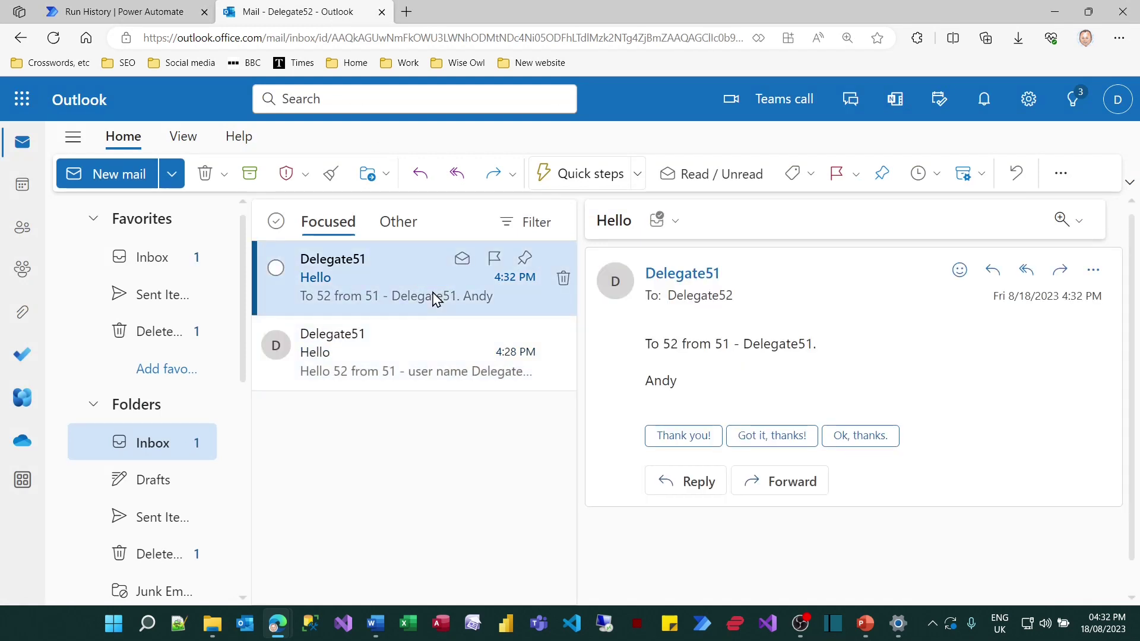
click(145, 22)
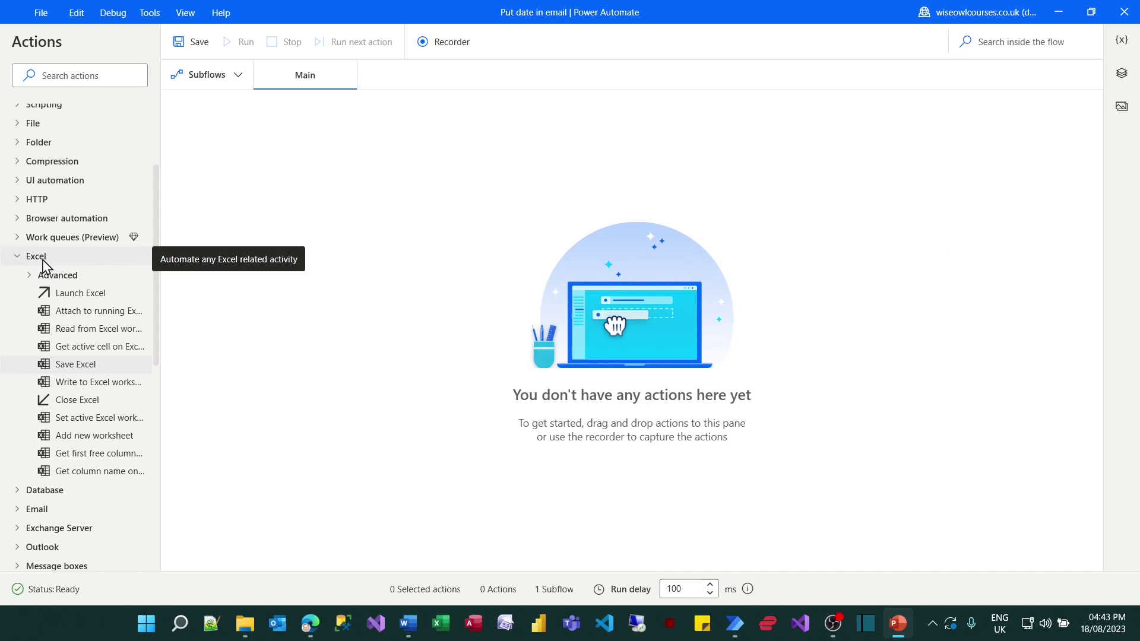
Place a Launch Excel action on the empty desktop flow as its first step
scroll(45, 265, up, 4)
scroll(44, 265, down, 6)
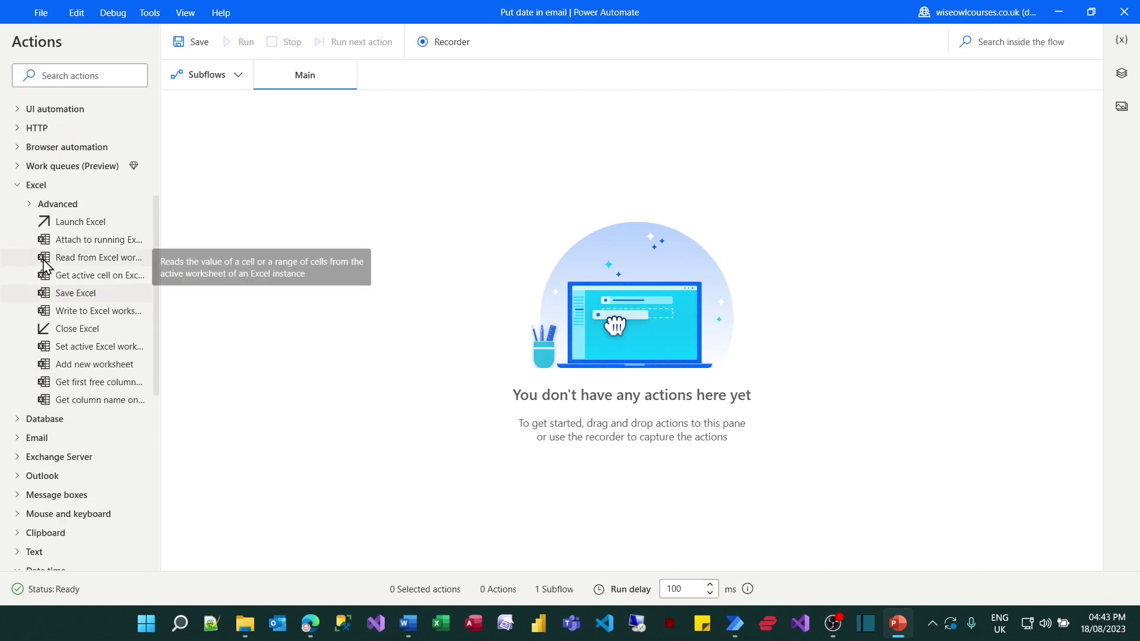
click(71, 227)
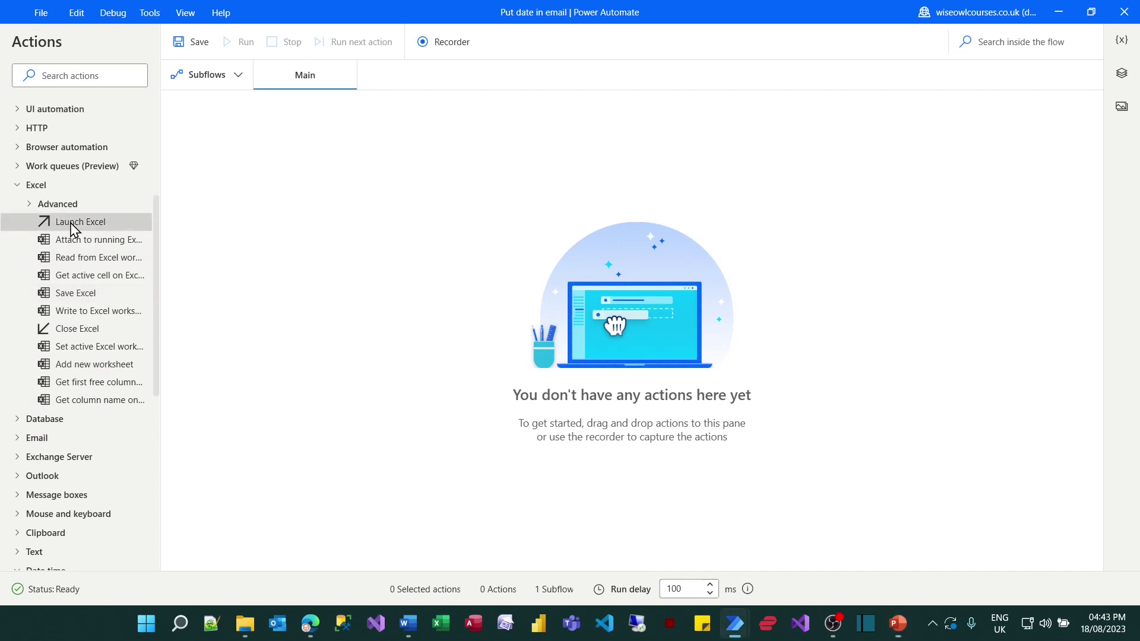
drag(71, 227, 522, 230)
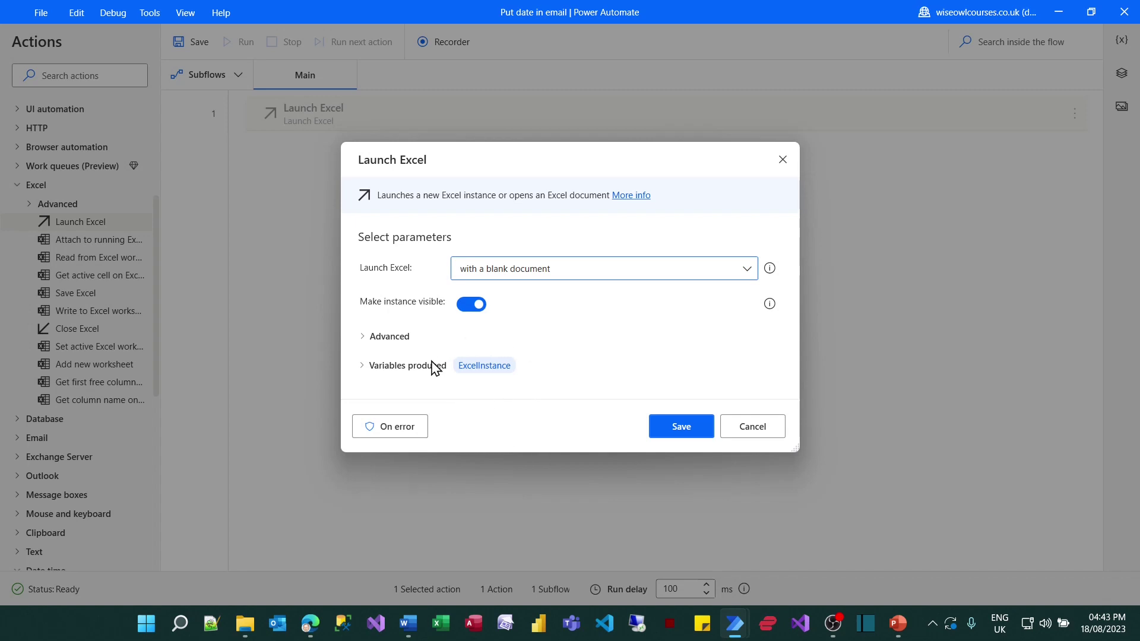
Keep Launch Excel with a blank document and add a Get current date and time step
click(680, 428)
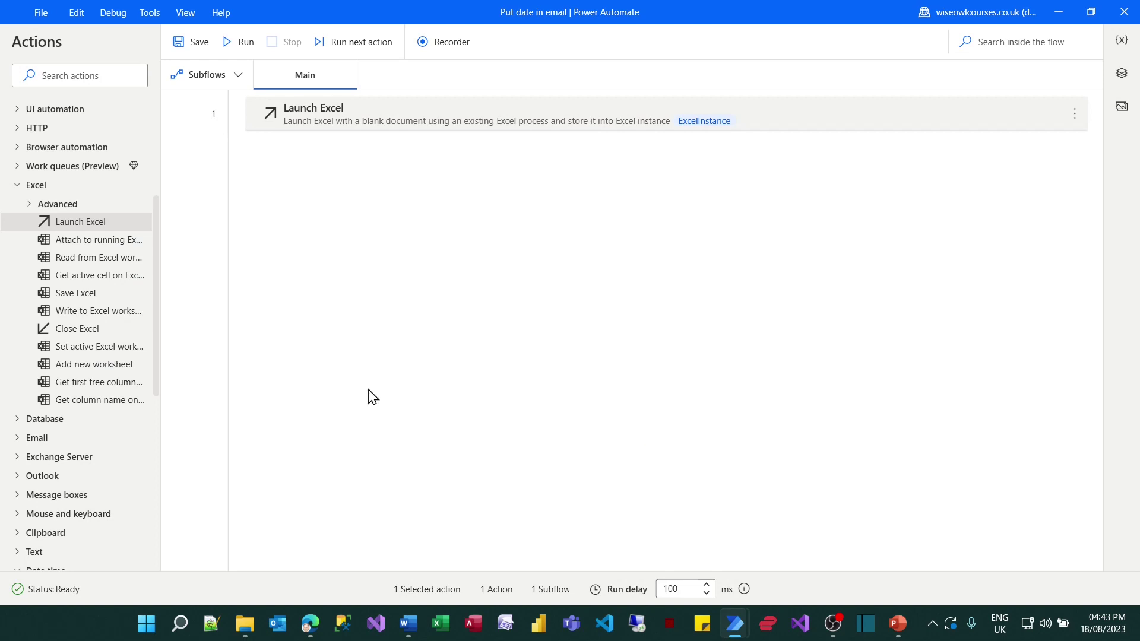
scroll(117, 407, down, 2)
scroll(117, 407, down, 4)
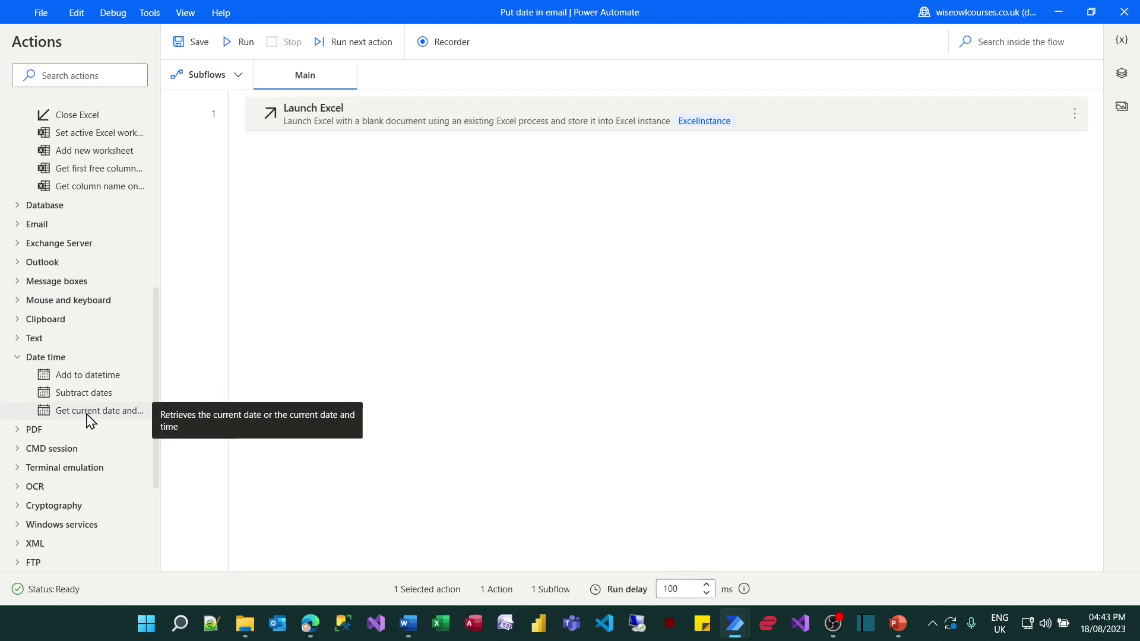
drag(91, 411, 326, 198)
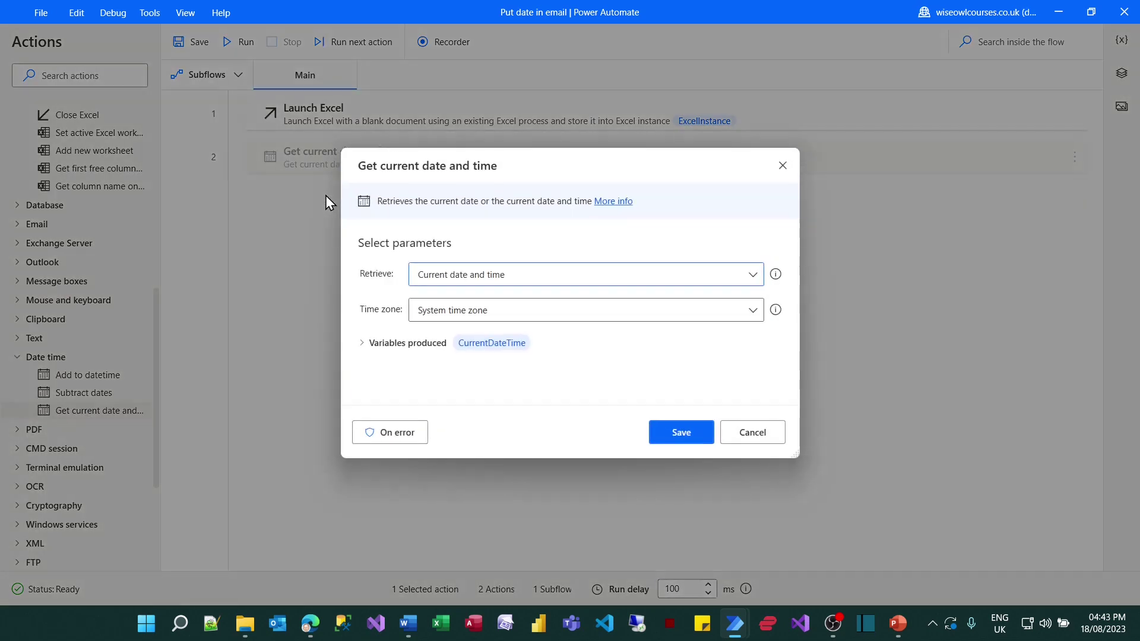
Rename the date step's CurrentDateTime variable to WiseOwlDate and save the step
click(487, 344)
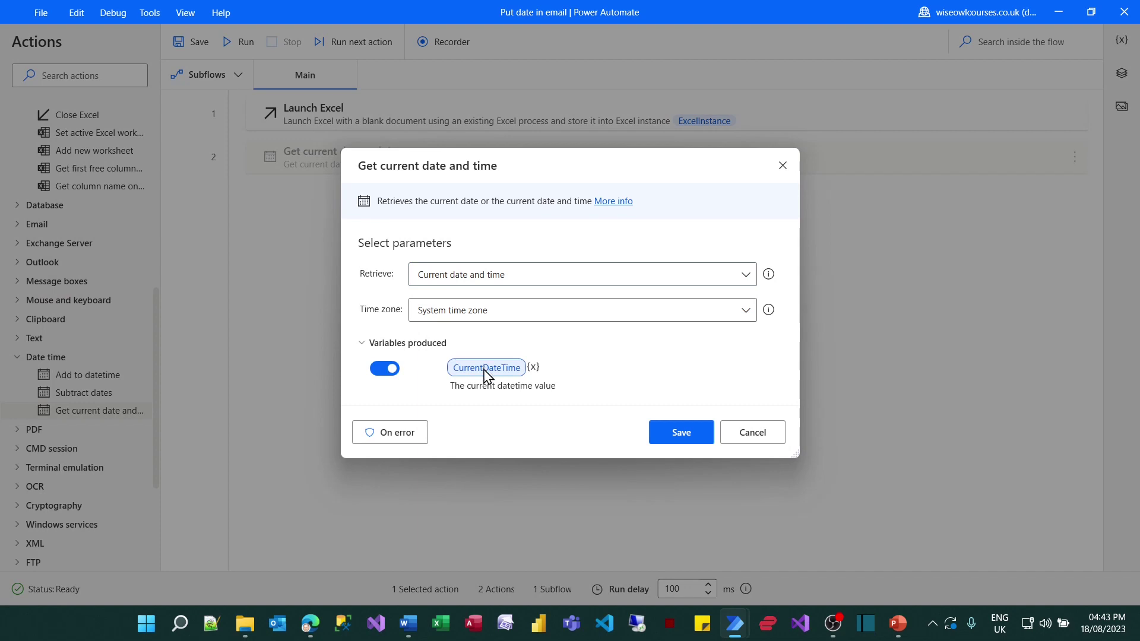
click(485, 369)
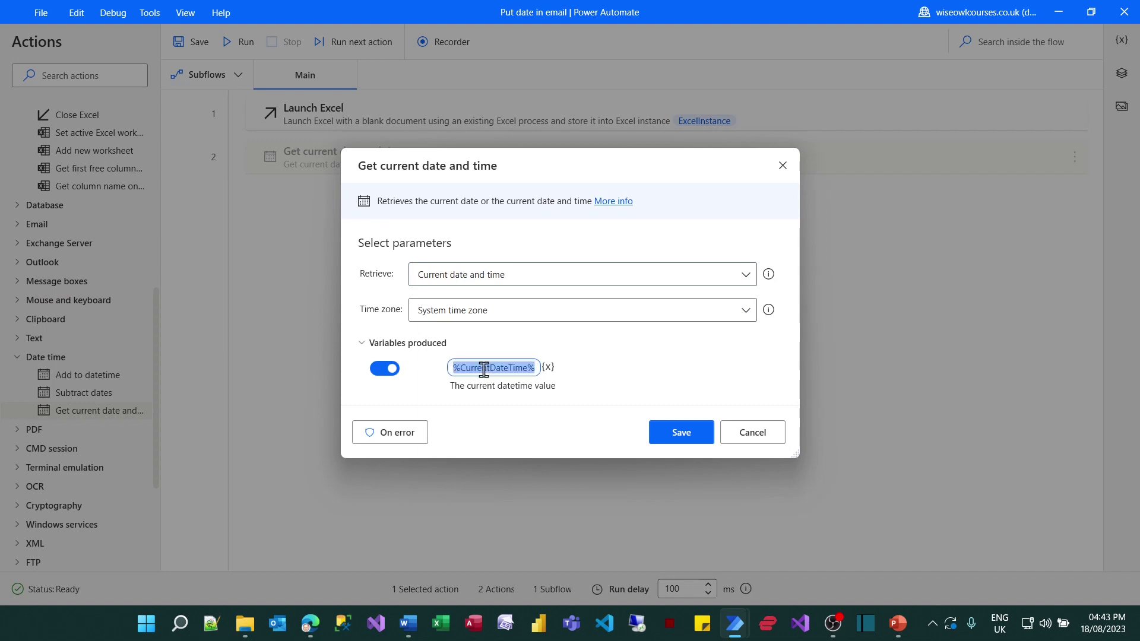
text(WiseOwlDAte)
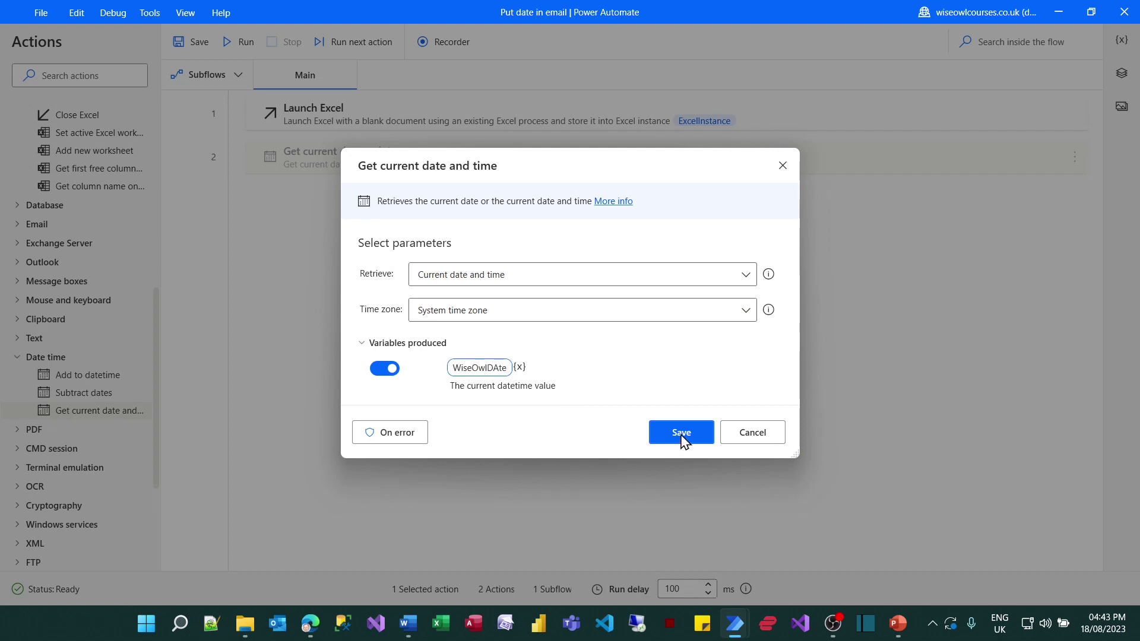
key(BackSpace)
key(BackSpace)
key(BackSpace)
text(ate)
click(681, 438)
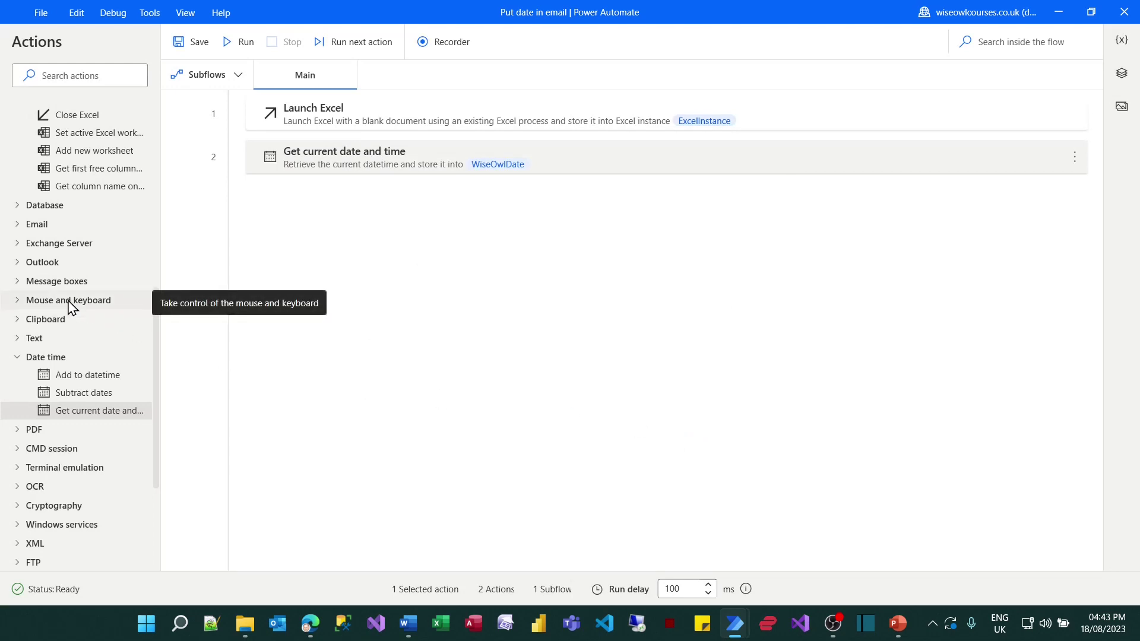
Add a Write to Excel worksheet step writing %WiseOwlDate% to column 1, row 1
scroll(72, 300, up, 5)
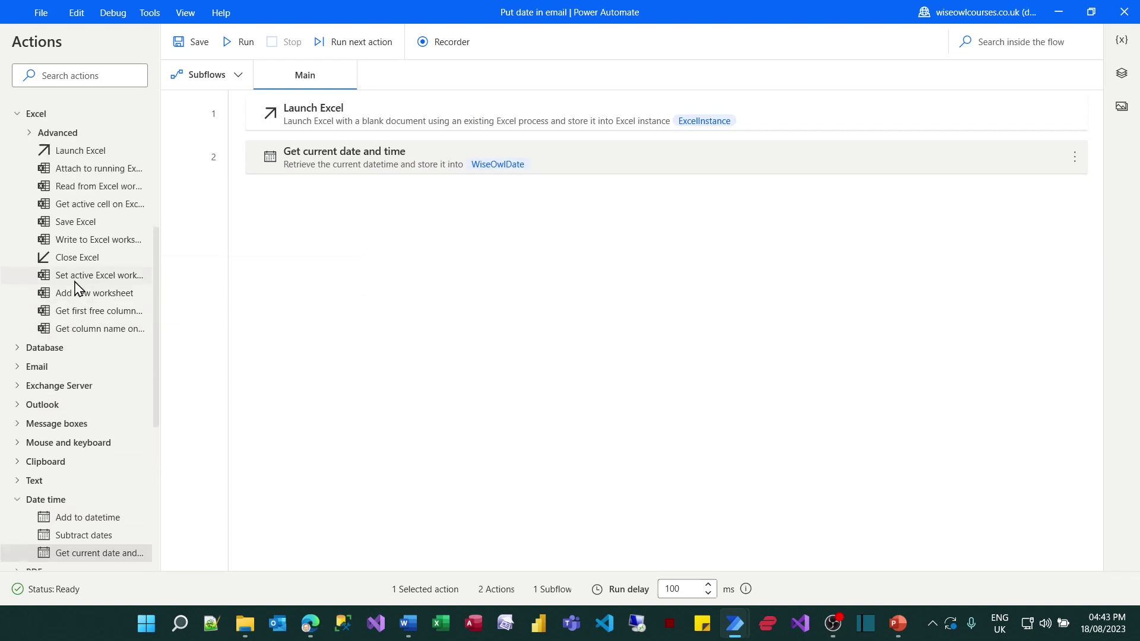
scroll(76, 289, up, 1)
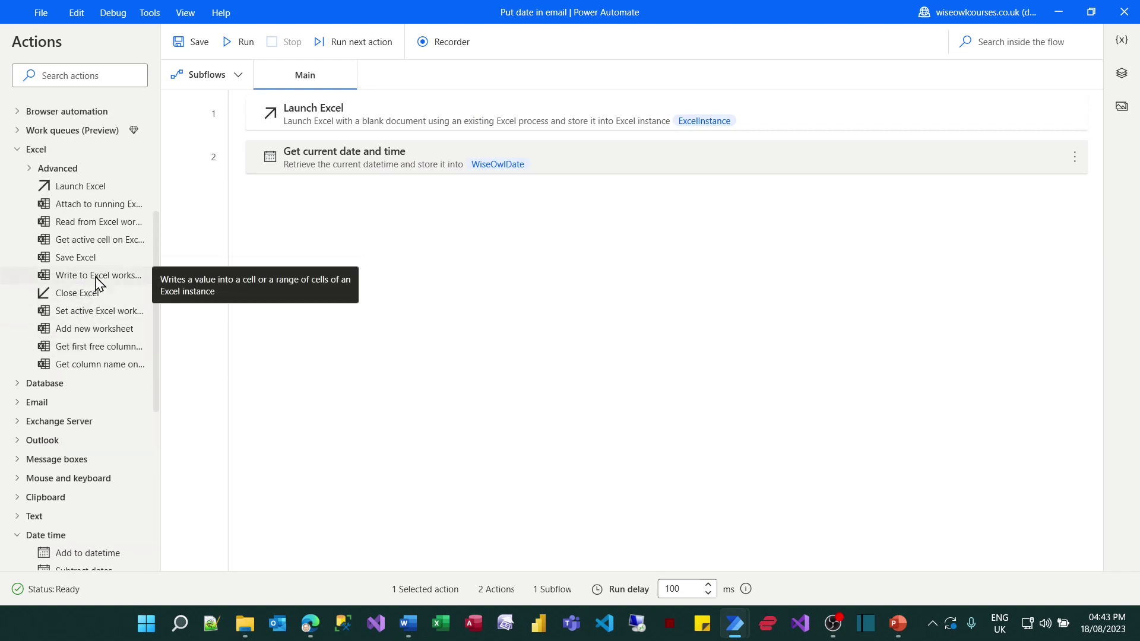
drag(97, 282, 374, 262)
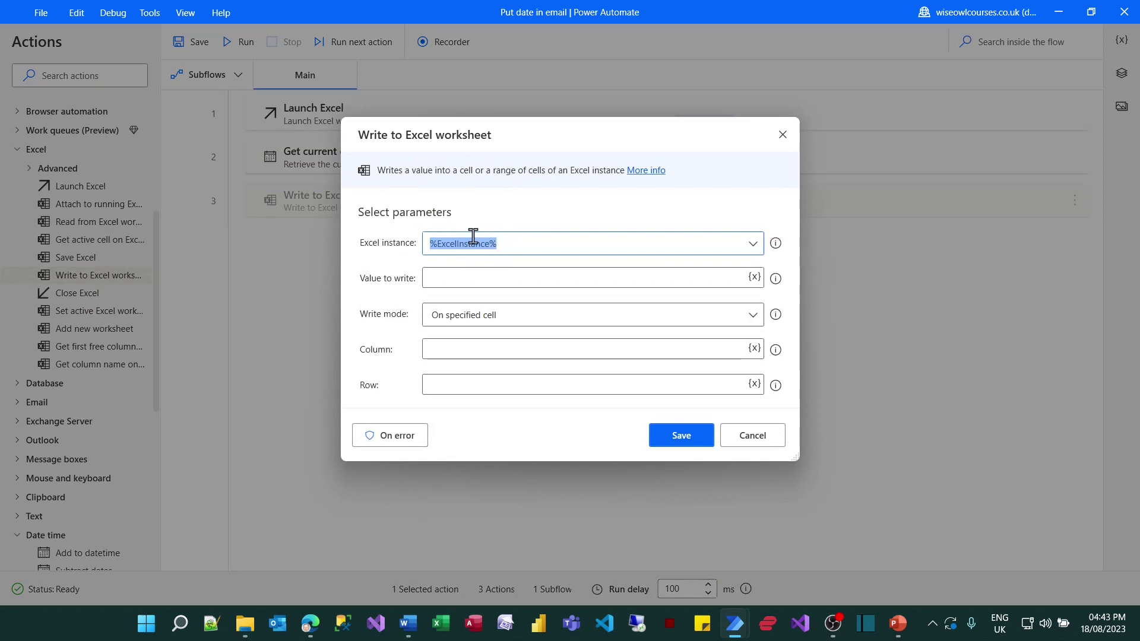
click(465, 346)
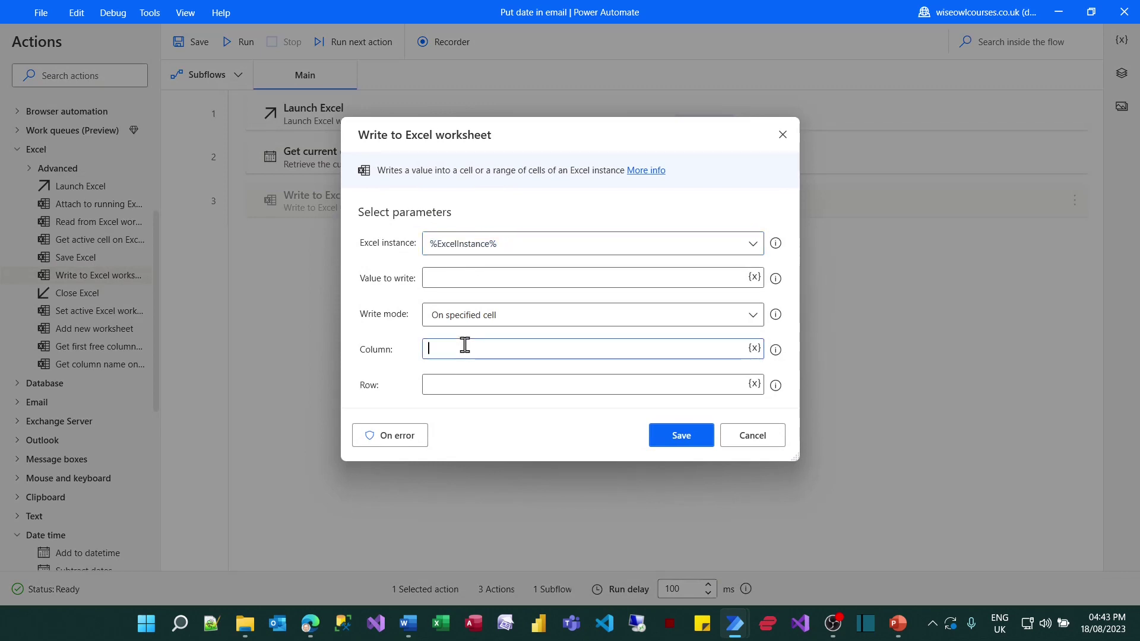
text(1)
click(456, 386)
text(1)
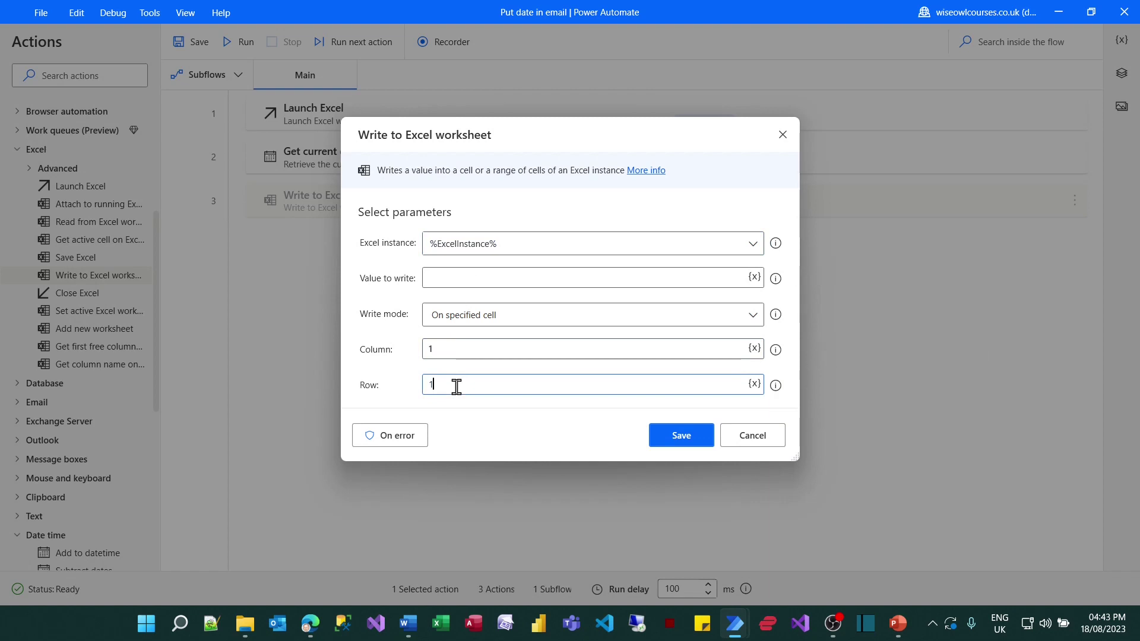
click(754, 278)
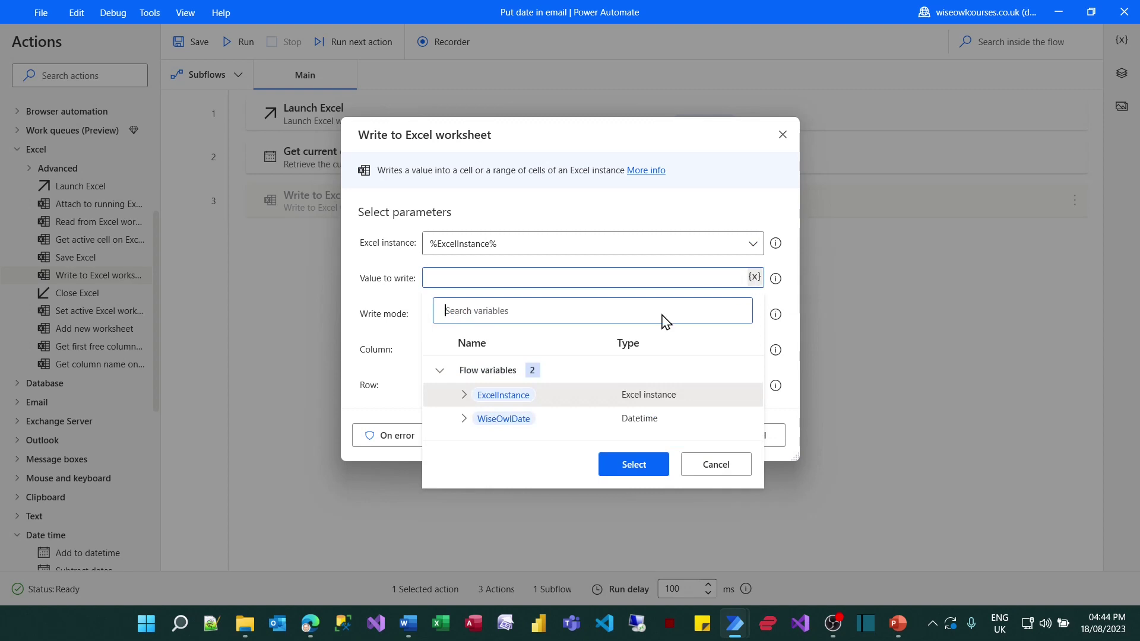
click(514, 423)
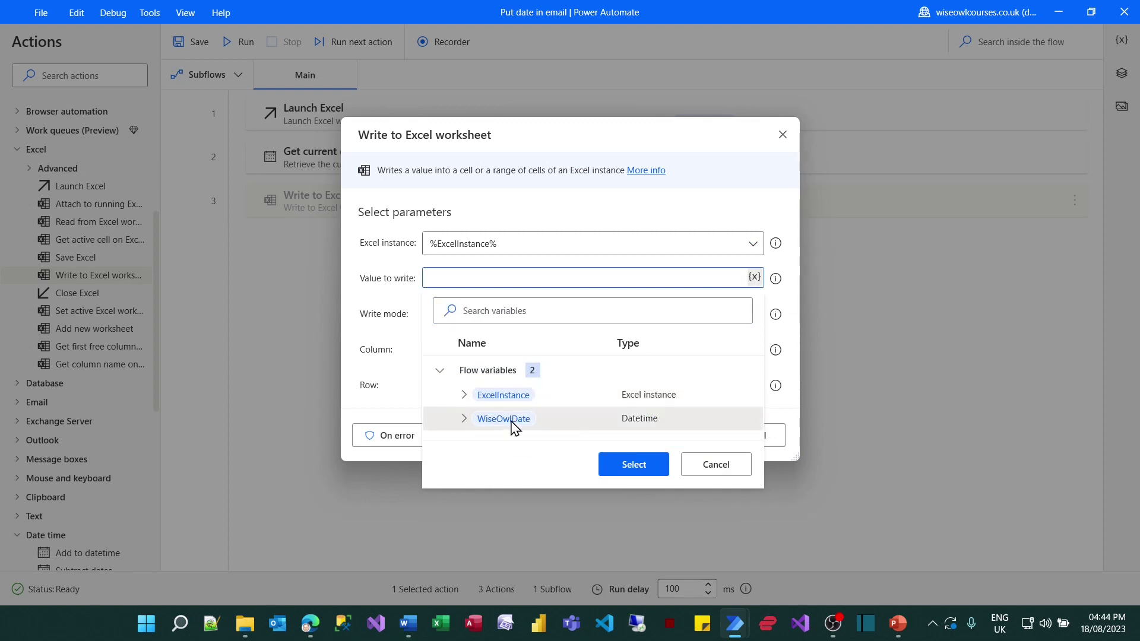
click(629, 470)
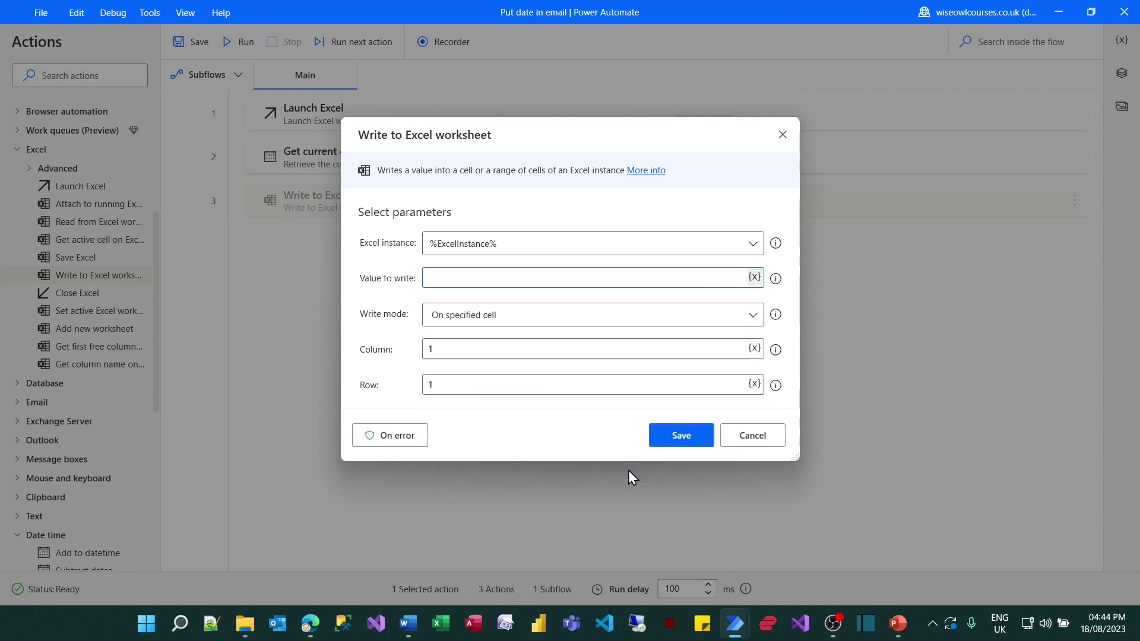
click(682, 442)
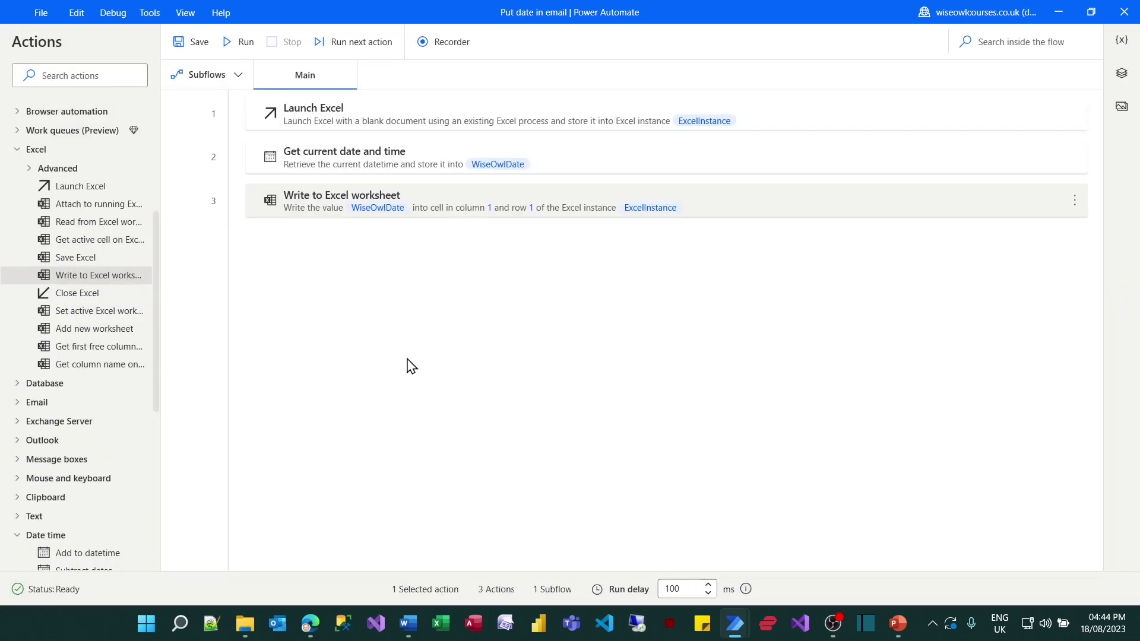
Add a Save Excel step using 'Save document as' with path c:\wiseowl\The date and time today.xlsx
drag(102, 259, 339, 273)
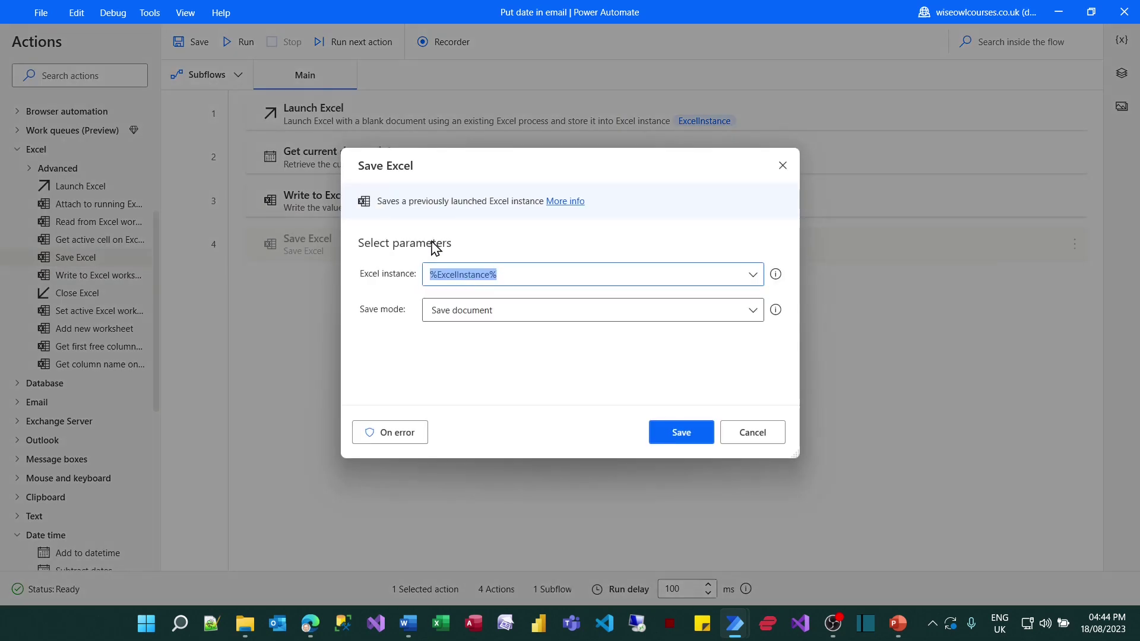
click(497, 315)
click(474, 354)
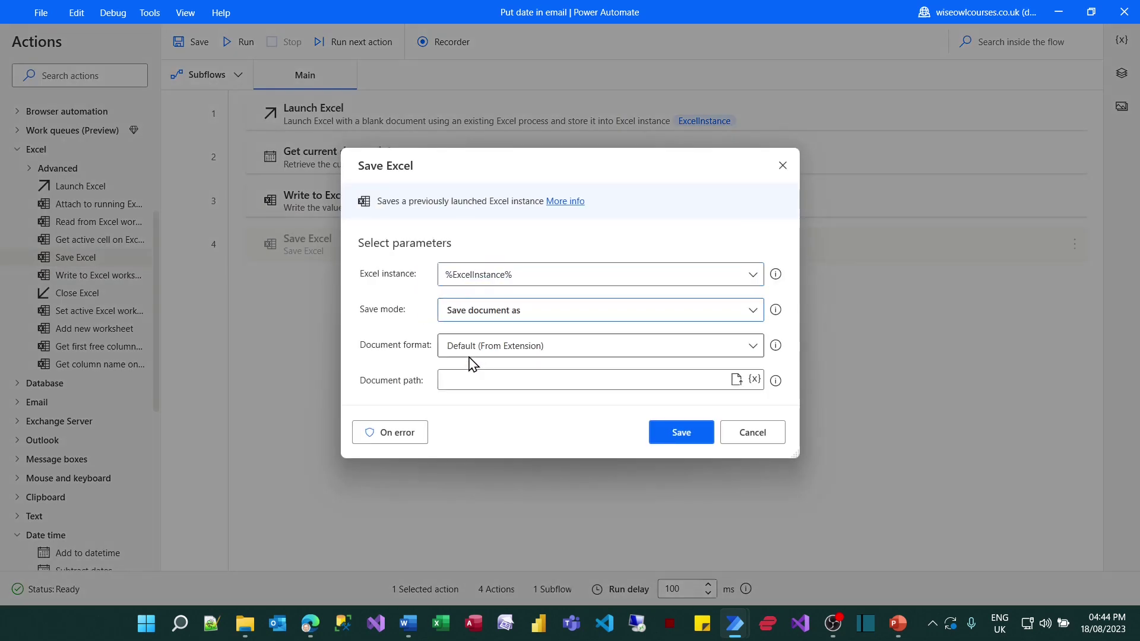
click(473, 383)
text(c:\wiseowl\The date and time today.xlsx)
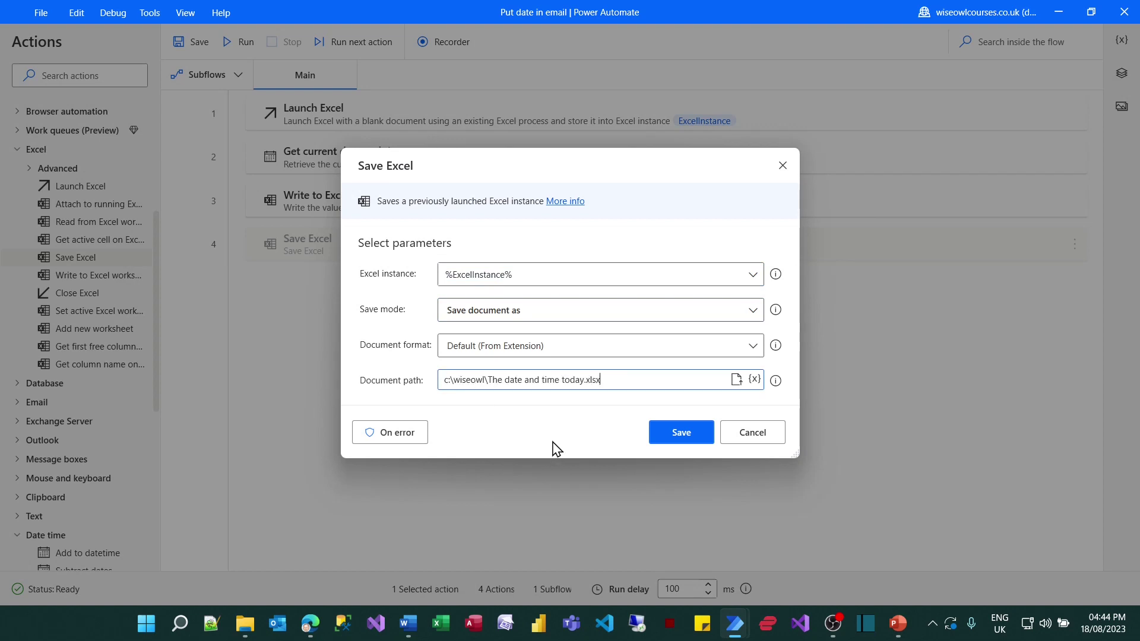
click(675, 441)
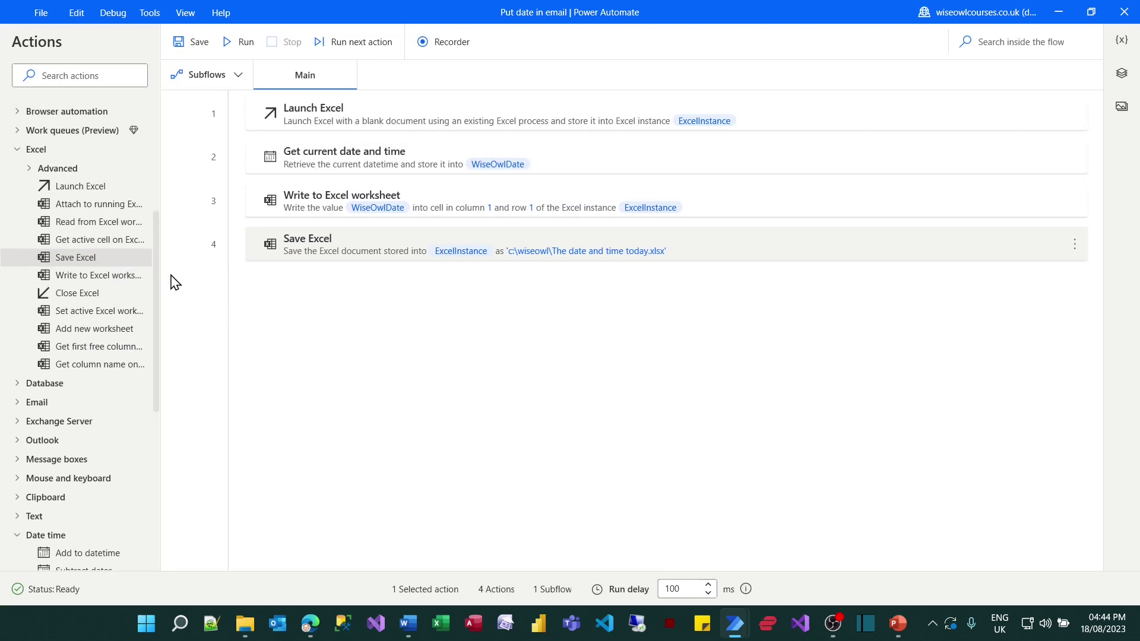
Run the desktop flow, check the workbook shows today's date in A1, then return
drag(157, 271, 155, 130)
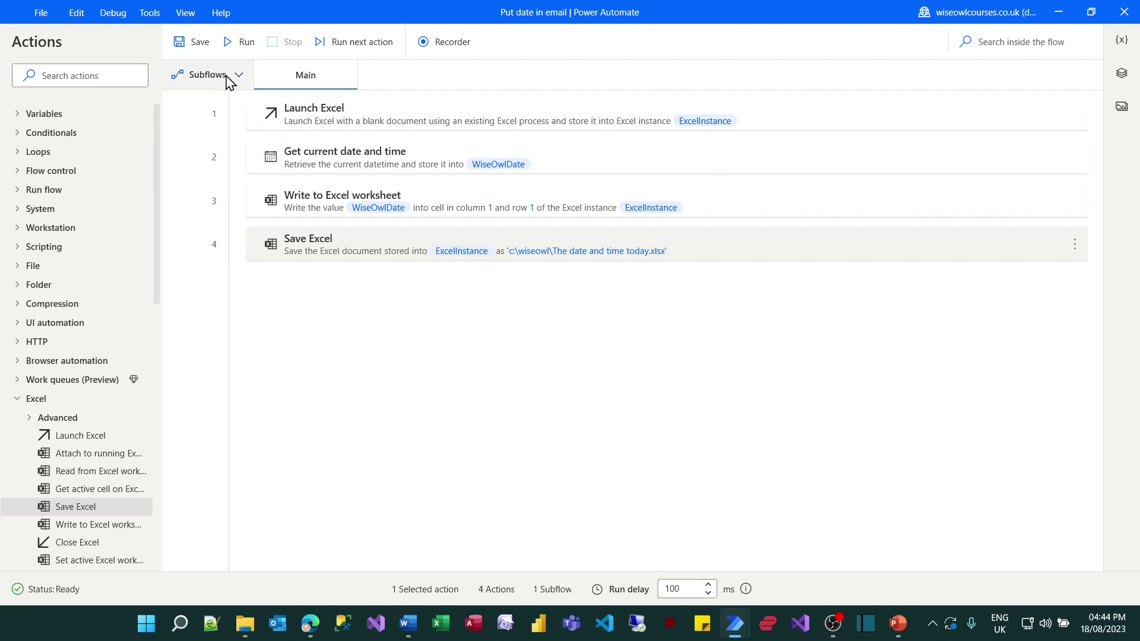
click(238, 43)
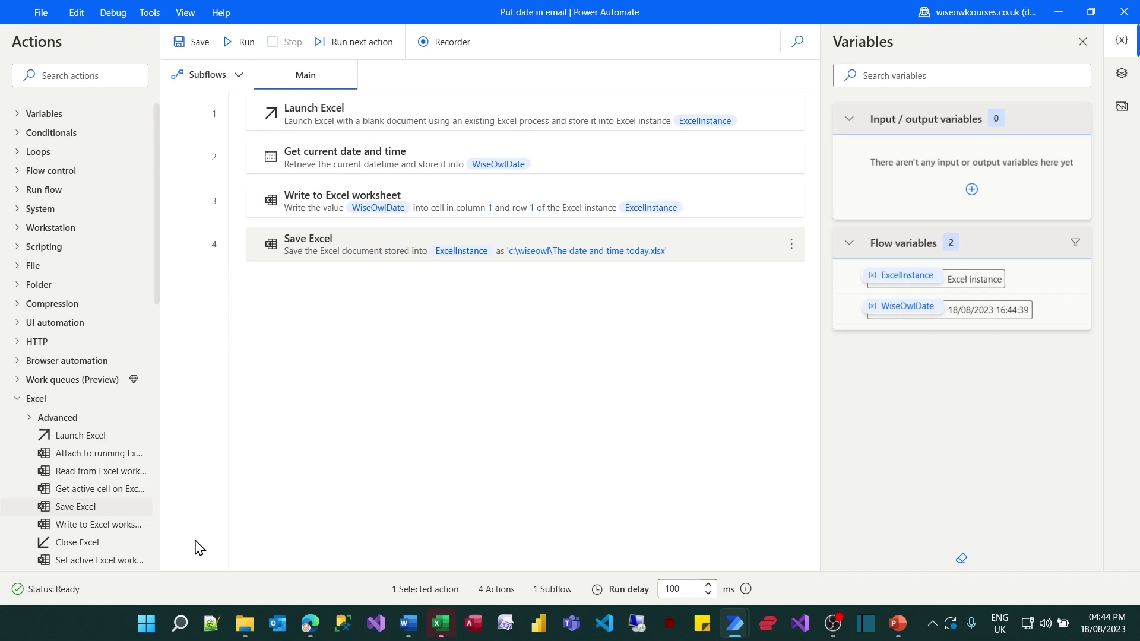
click(441, 628)
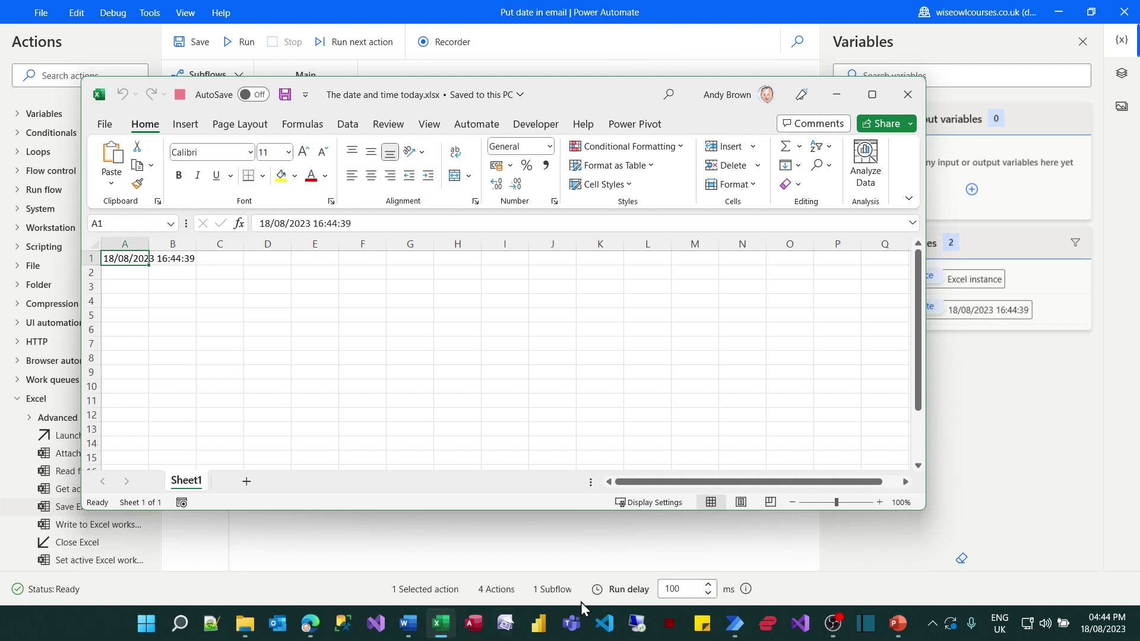
click(607, 554)
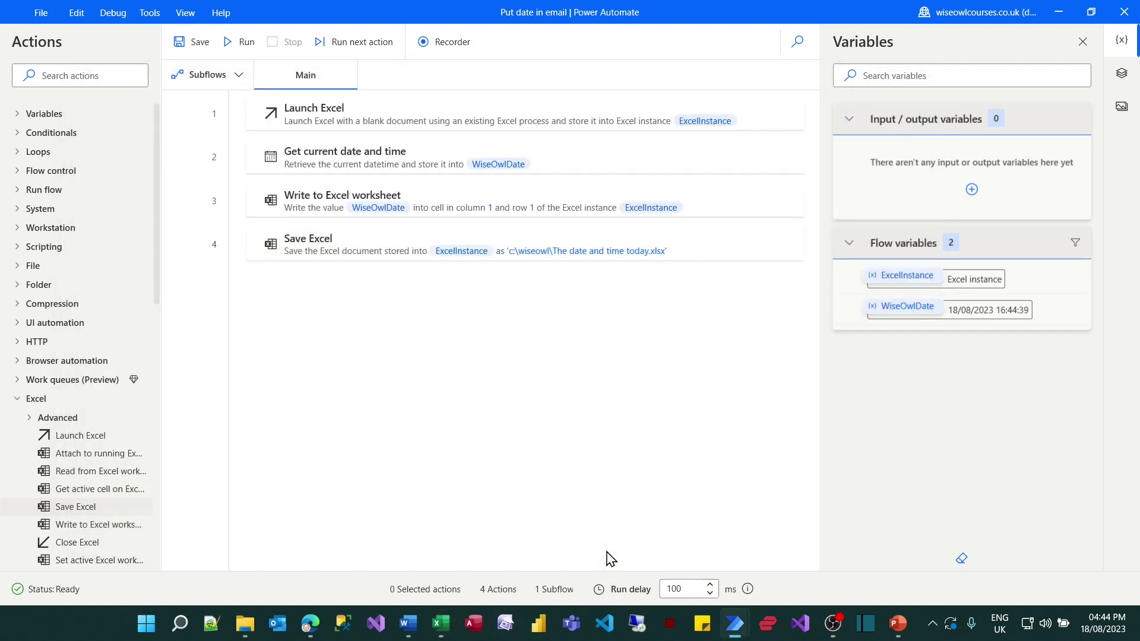